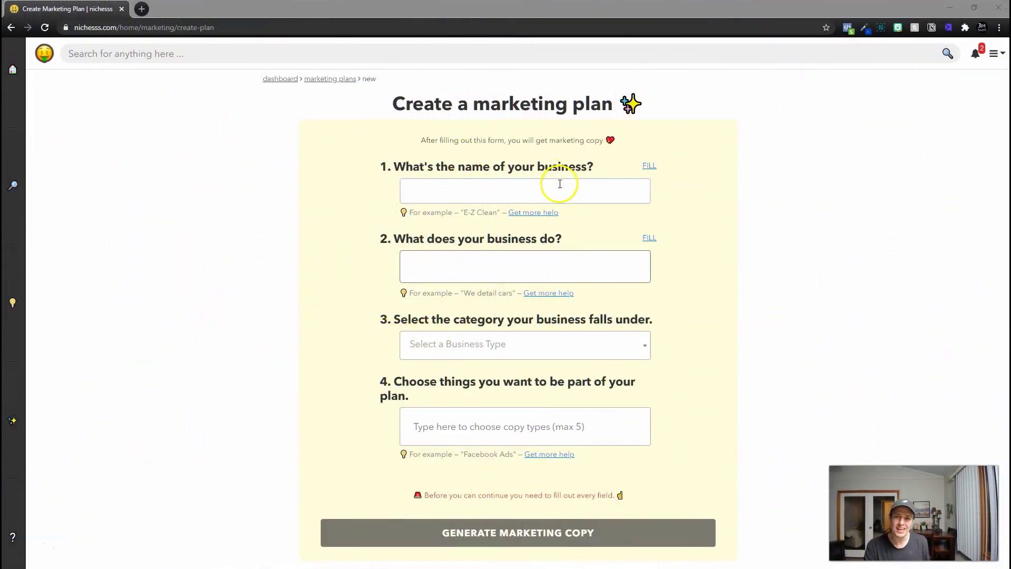
Enter business name 'Sendspark' and description 'we increase email conversions' in the marketing plan form
key(super+Down)
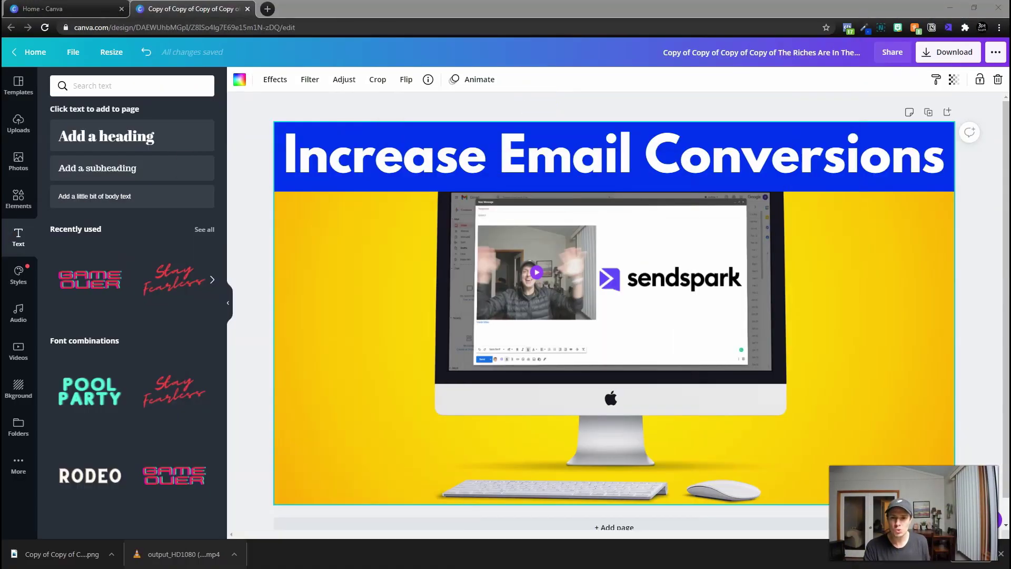
click(388, 184)
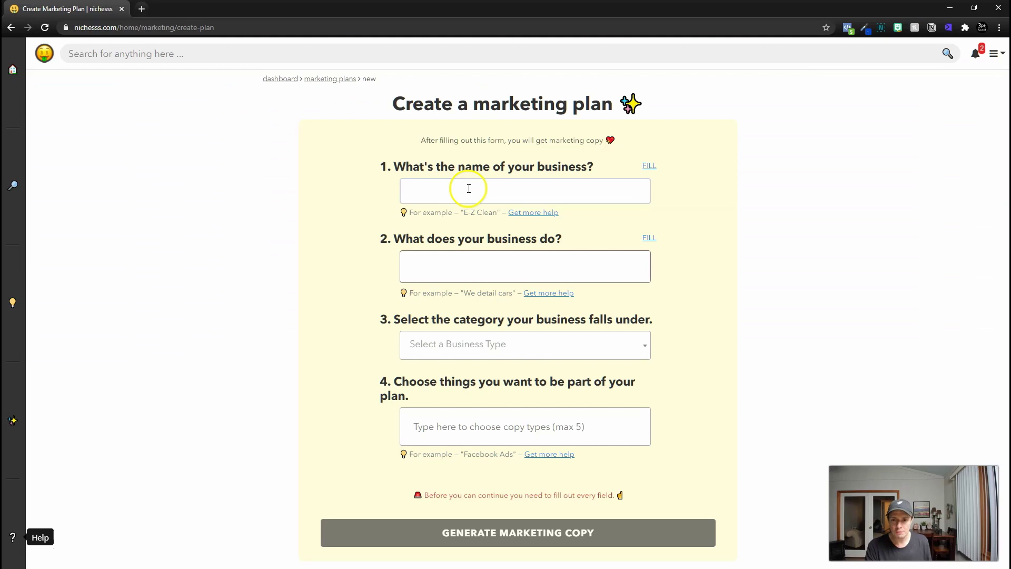
click(468, 189)
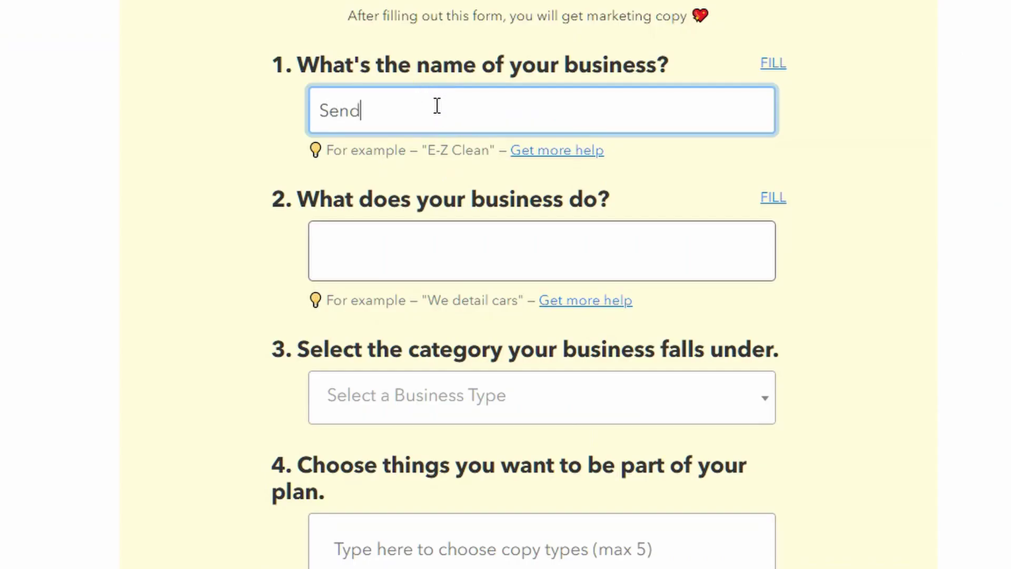
text(Sendspark)
click(416, 258)
text(we increase email conversions)
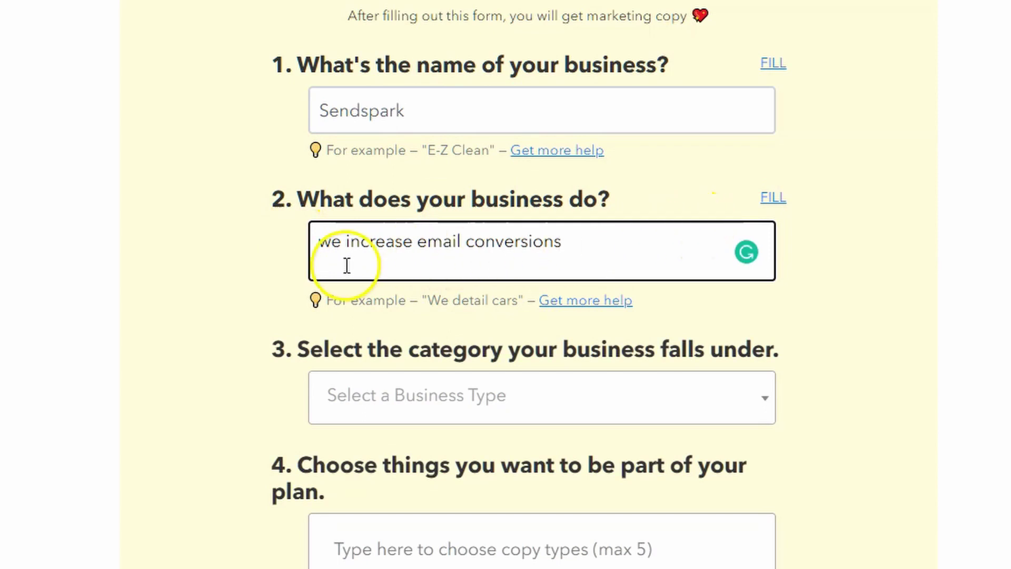
drag(347, 249, 567, 189)
click(591, 198)
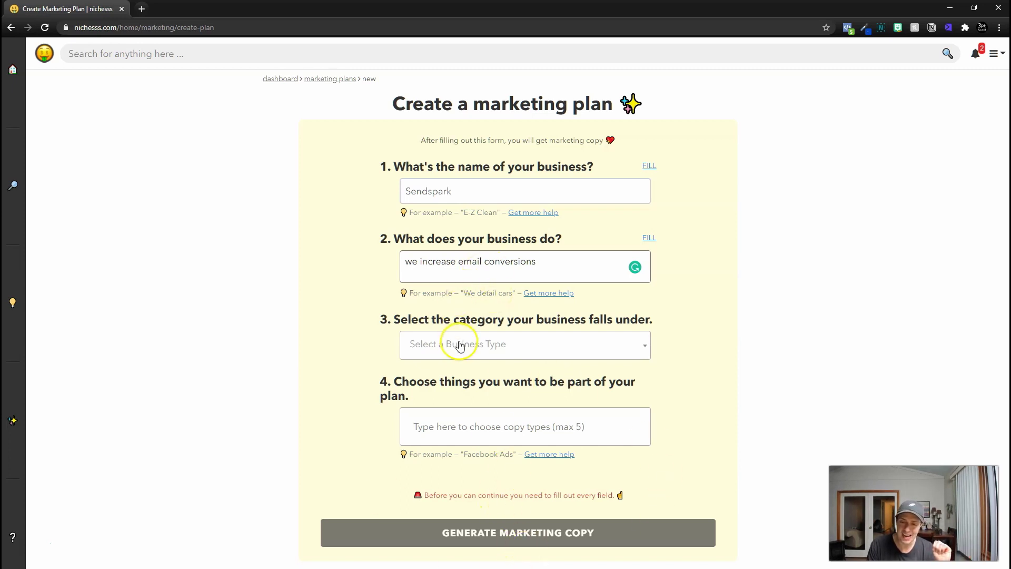
Set the business category to YouTube
click(603, 345)
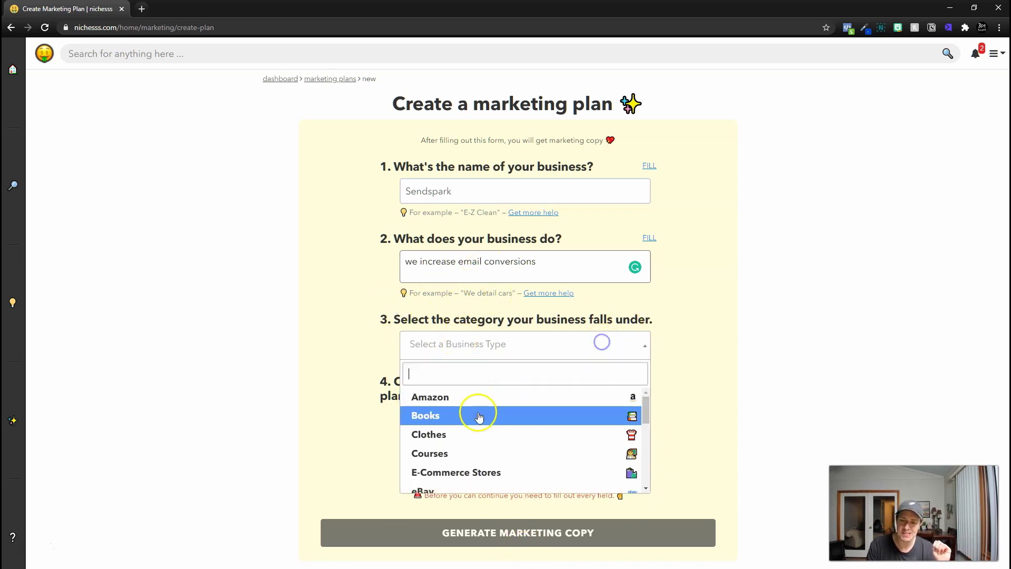
scroll(479, 413, down, 5)
click(467, 481)
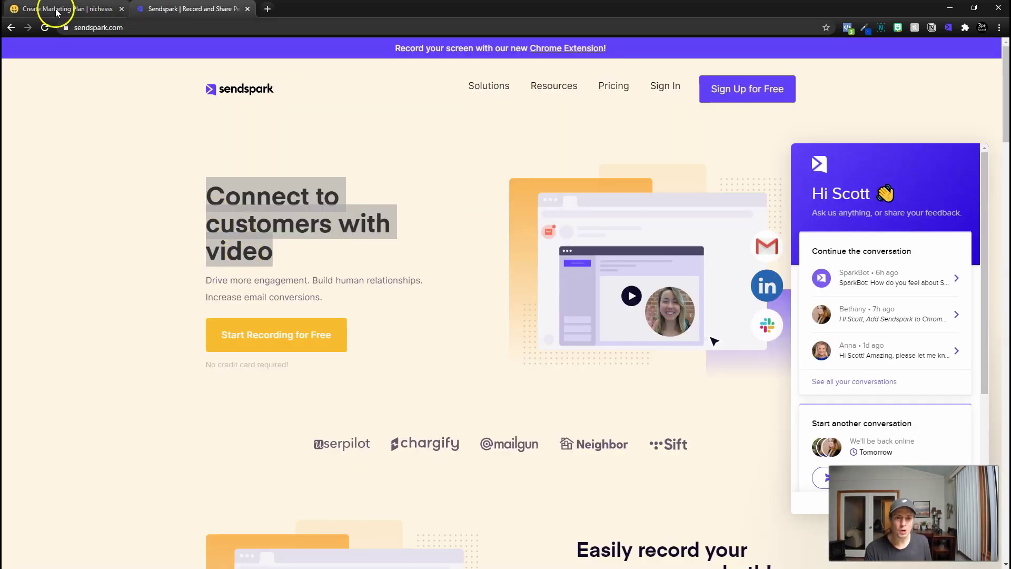
Paste the Sendspark review title into the post title and generate the marketing copy
triple_click(270, 209)
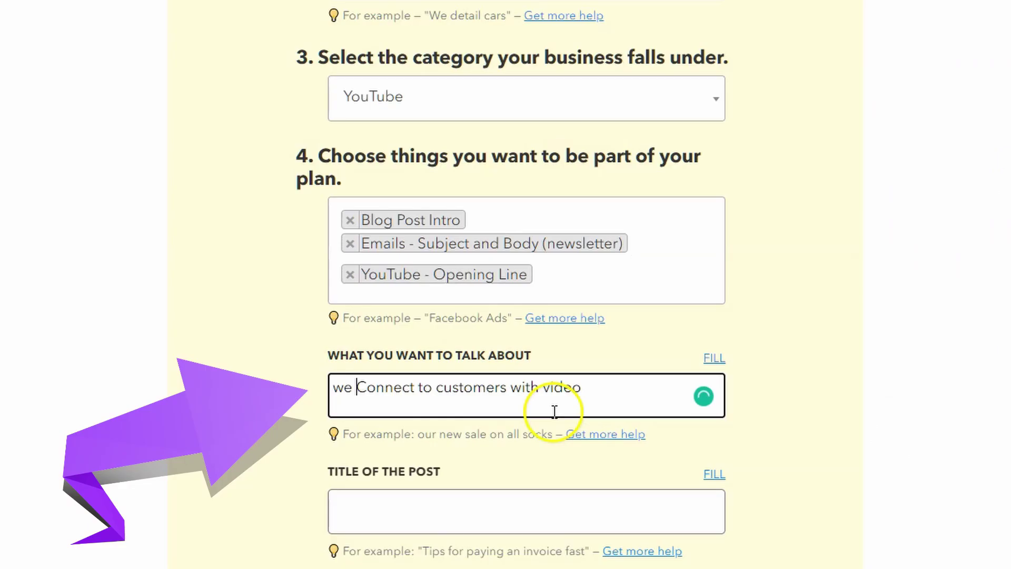
click(529, 490)
text(Sendspark Review | Increase Email Conversions With Video)
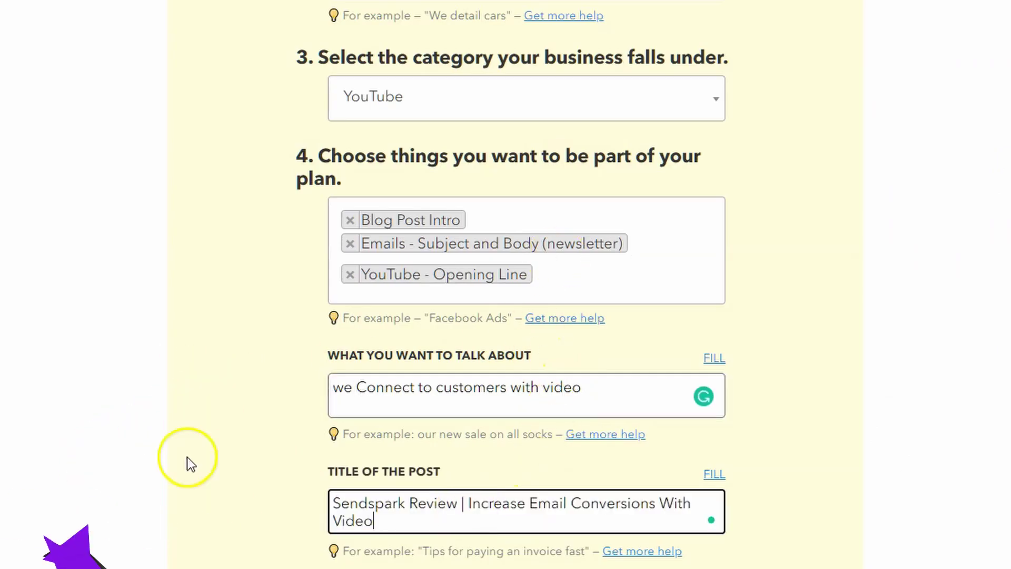
scroll(411, 500, down, 2)
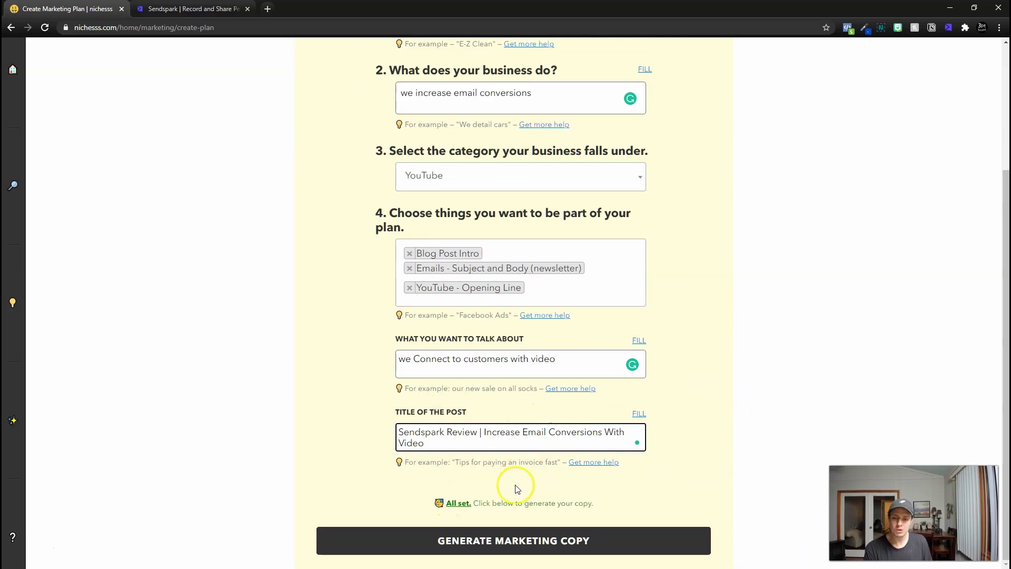
scroll(518, 489, up, 3)
scroll(537, 445, down, 3)
click(501, 533)
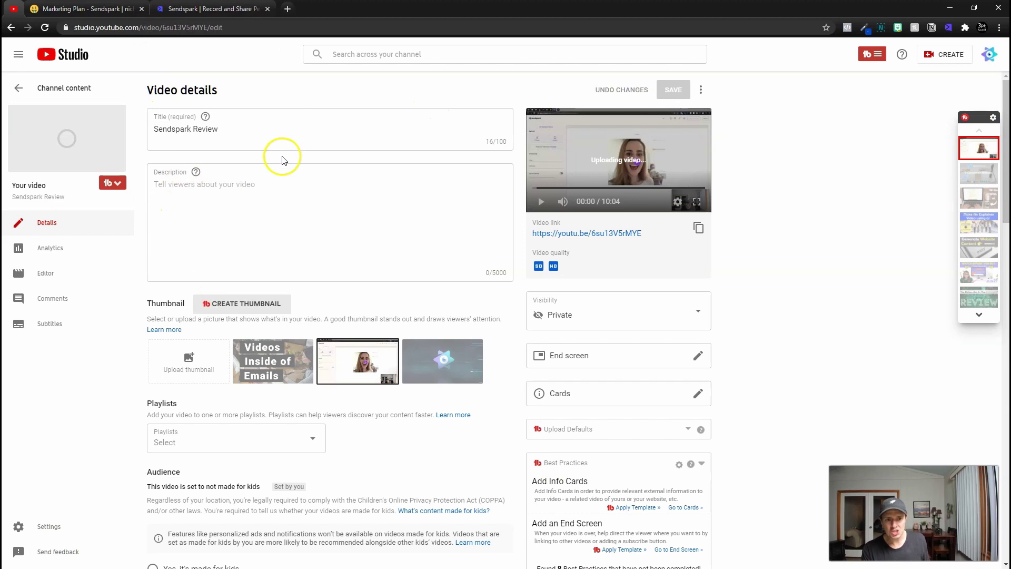
Paste the second Nichesss blog intro into the video description
click(231, 193)
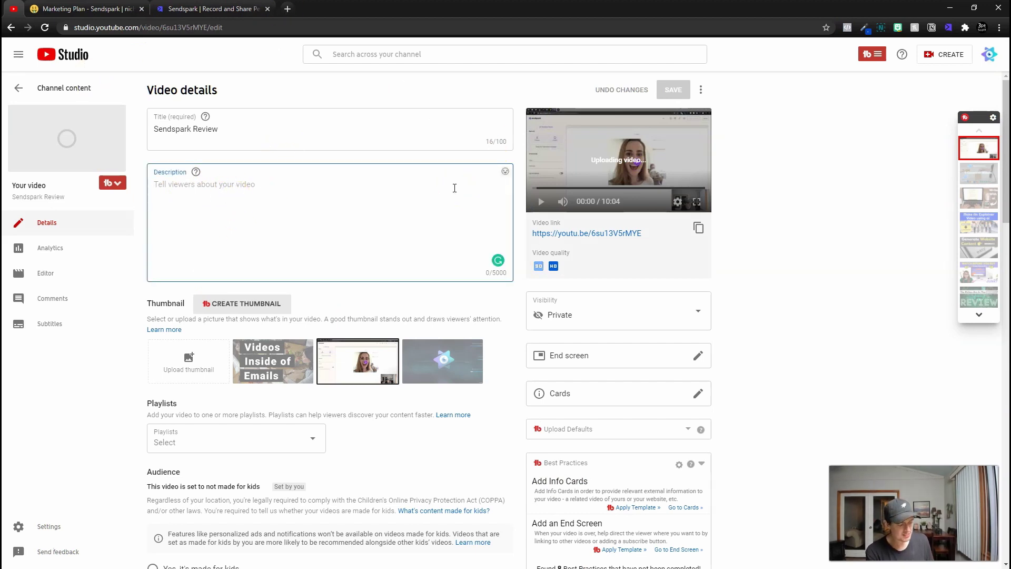
triple_click(547, 413)
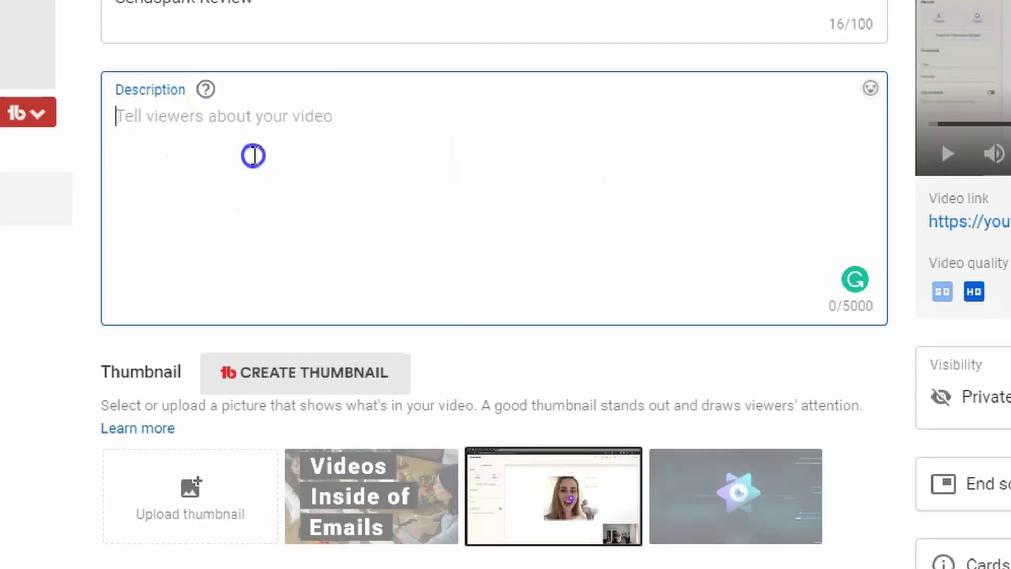
text(Email marketing is a tried and true method of growing your business. It is a direct line of communication that allows you to address your customers by name. But, not every email that you send will be opened by your customers, and if it is opened, they won’t always read it. That’s why you need to spice up your emails with eye-catching videos. Sendspark is a video email marketing tool that helps you build your email list and increase the number of sales you make, by adding in-email videos into your emails. The main features of Sendspark are that you can make your videos and upload them to a library, and then choose which ones you would like to include in the emails you)
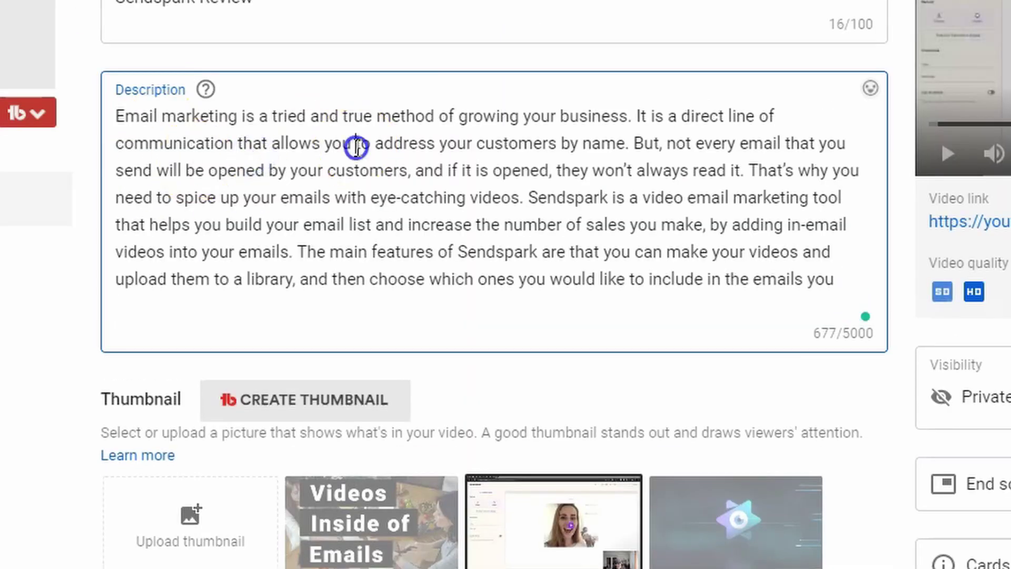
Insert 'Sendspark helps us do that in a 2021 world' after the first sentence
click(635, 120)
text(Sendspark helps us do that in a 2021 world)
drag(641, 116, 679, 135)
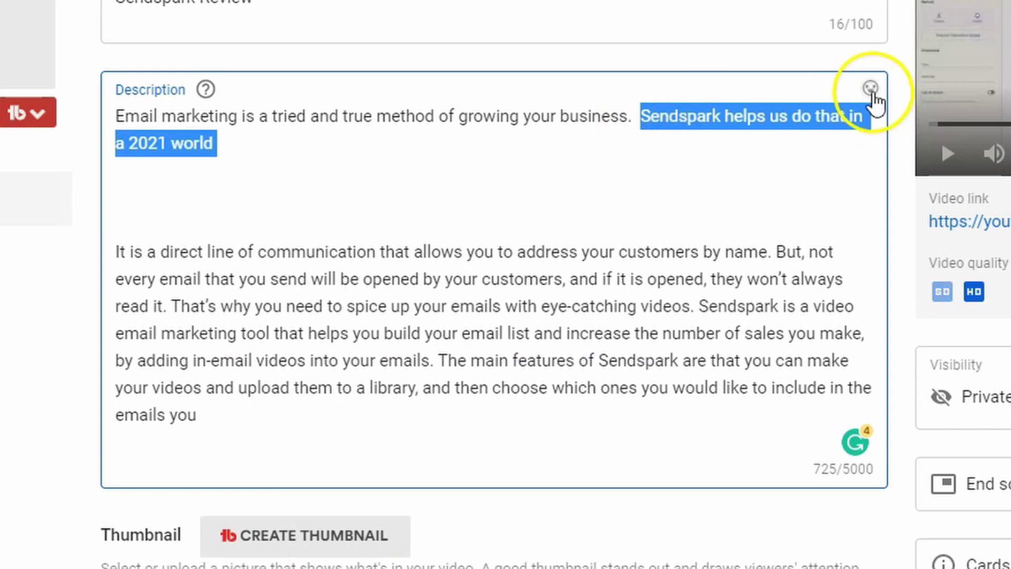
click(258, 147)
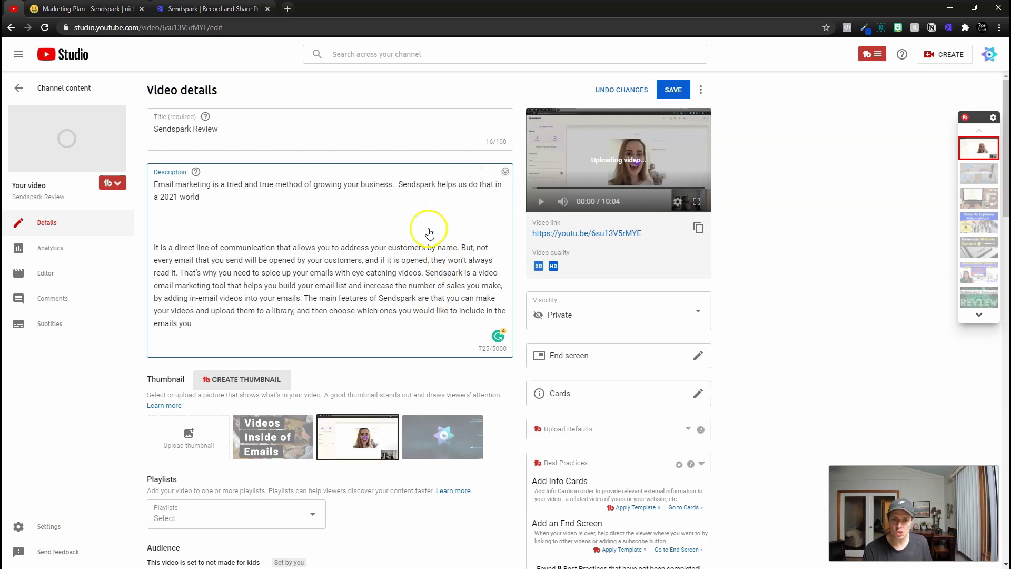
click(505, 171)
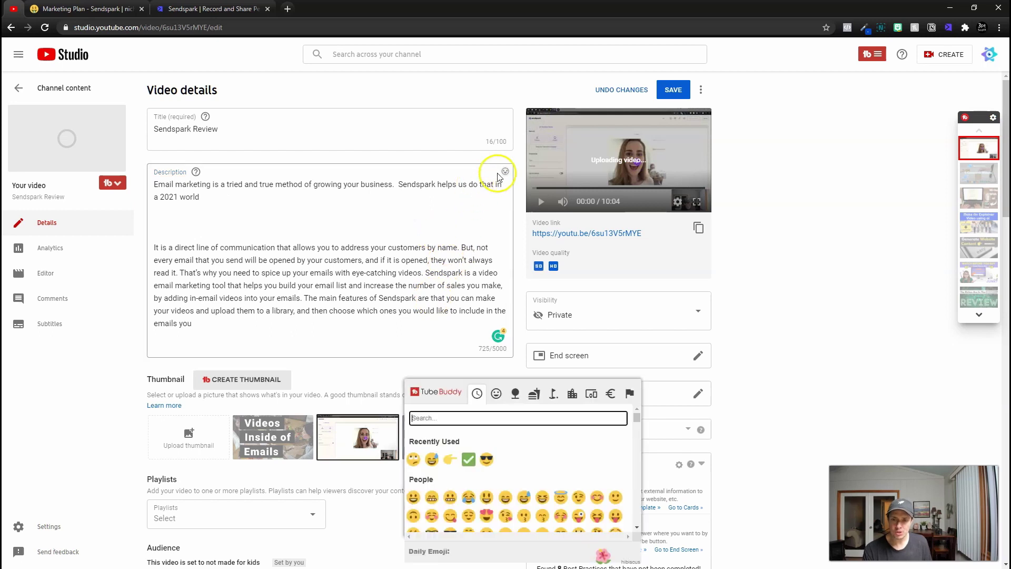
Add the pointing-right emoji and the affiliate link, then remove an extra blank line
click(231, 195)
text(https://g)
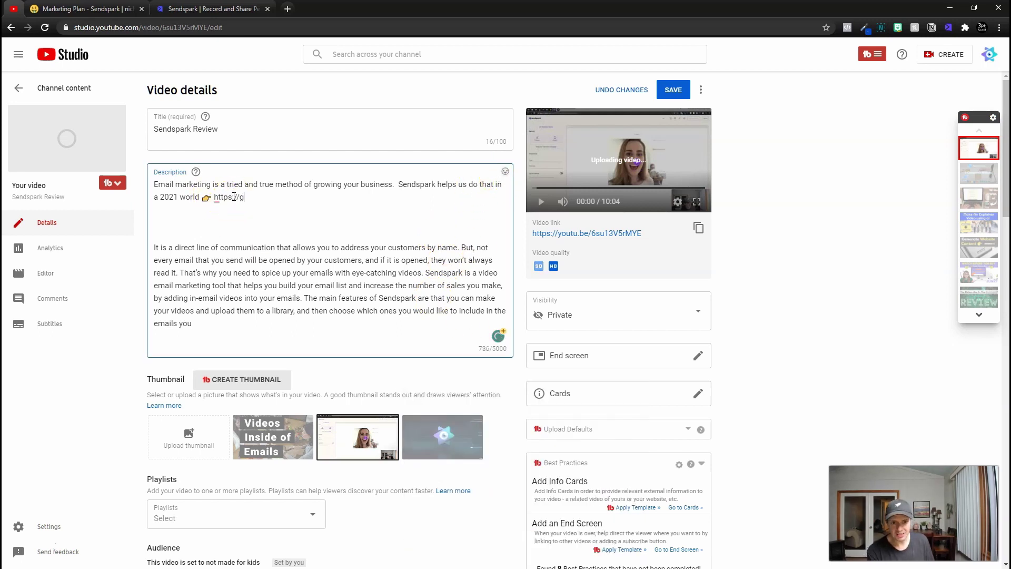
text(o)
text(.aiprofitz.com/sendspark)
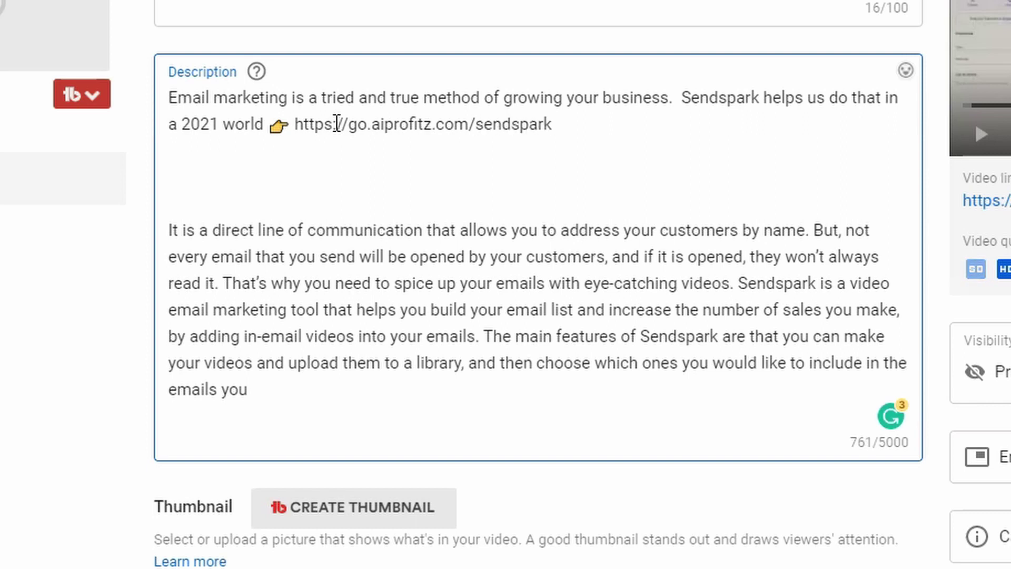
click(318, 174)
key(BackSpace)
Replace 'It' with 'Email' and insert 'real relationships' in the second paragraph
drag(168, 97, 153, 200)
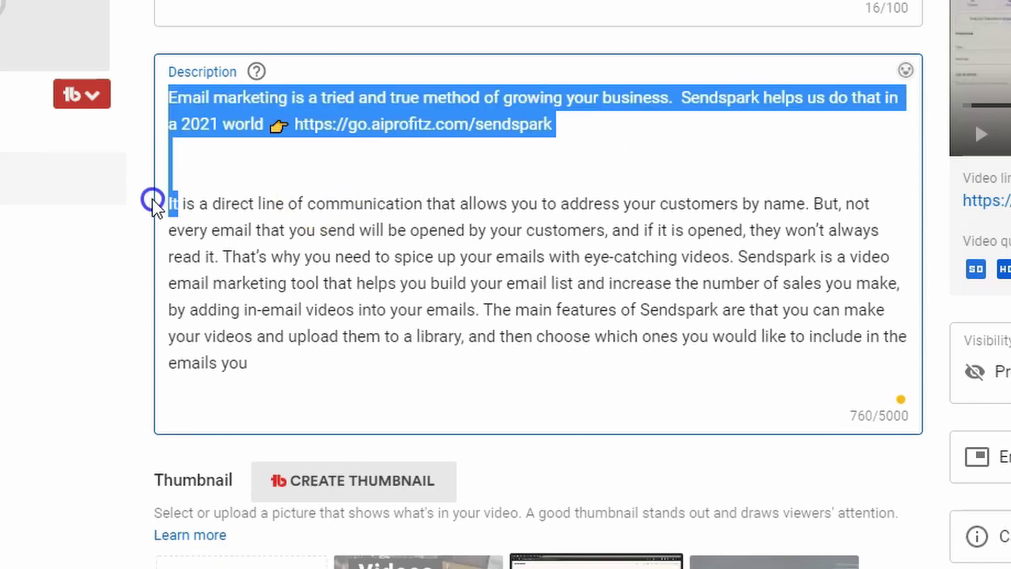
click(170, 203)
double_click(171, 204)
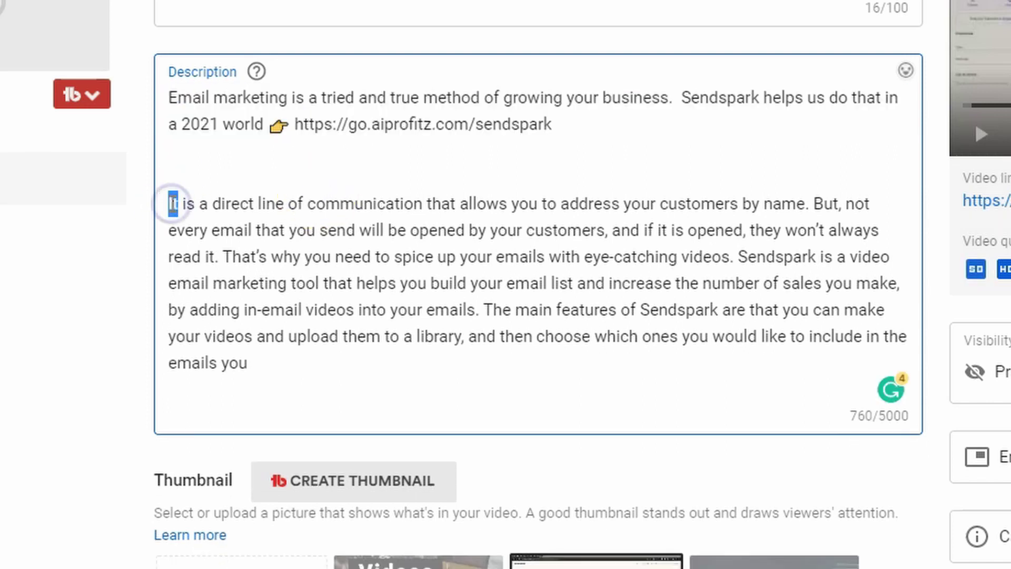
text(Email)
text(real relationsh)
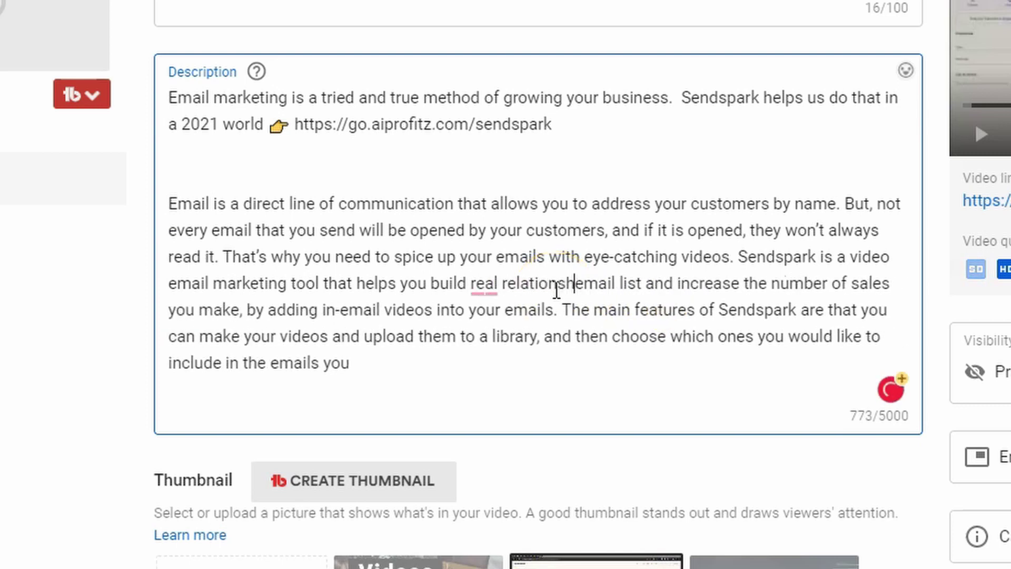
text(ip switch your)
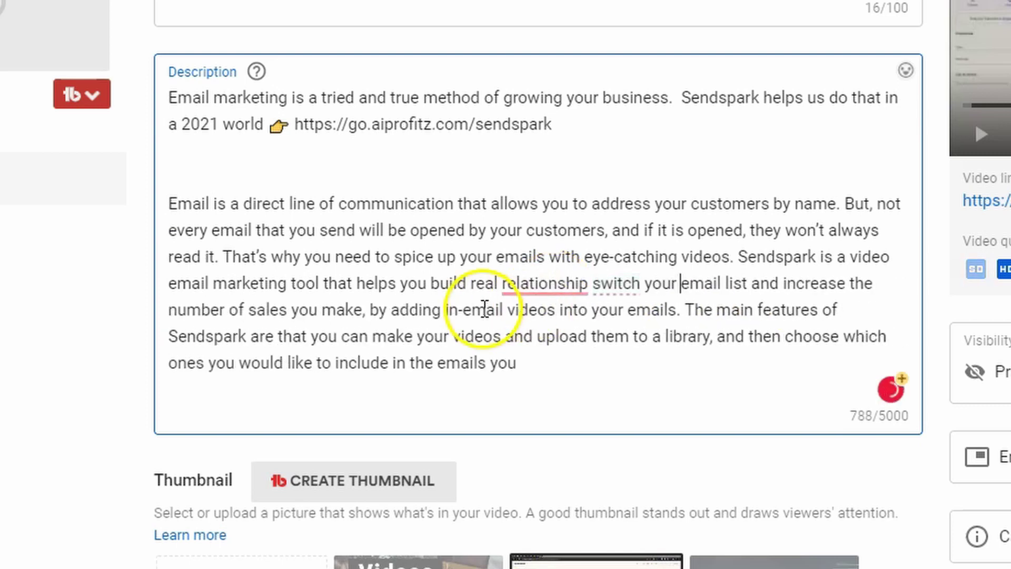
click(588, 283)
text(s)
click(516, 362)
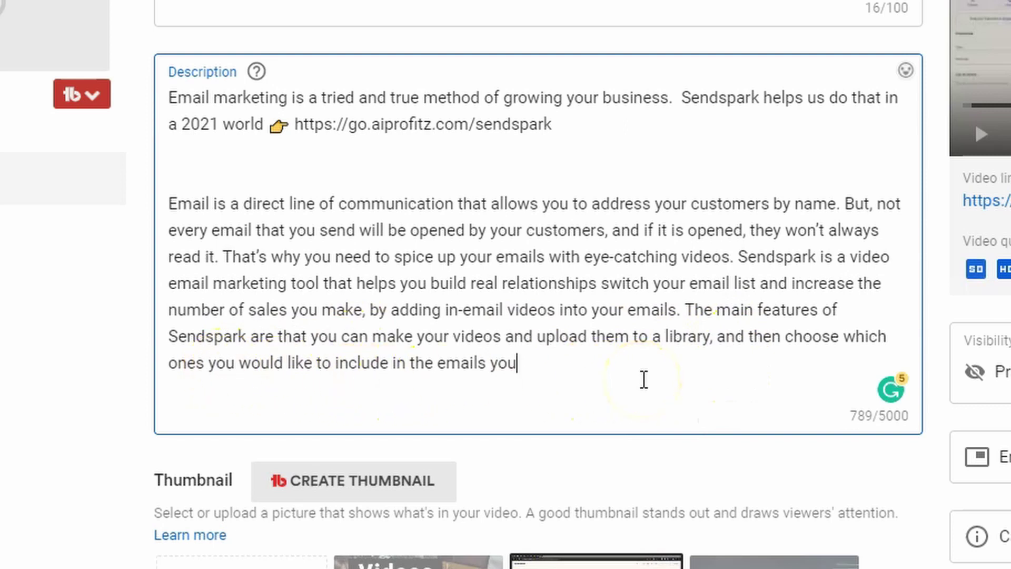
End the second paragraph with 'write' and paste the 'Sendspark connects you to your customers with video' email body
text(write.)
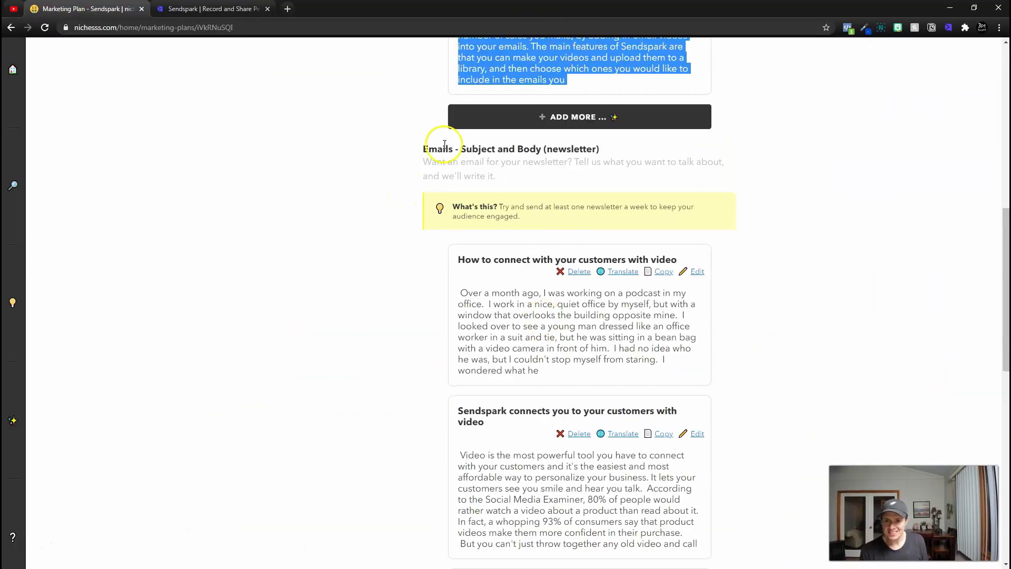
scroll(453, 158, down, 2)
scroll(463, 152, up, 2)
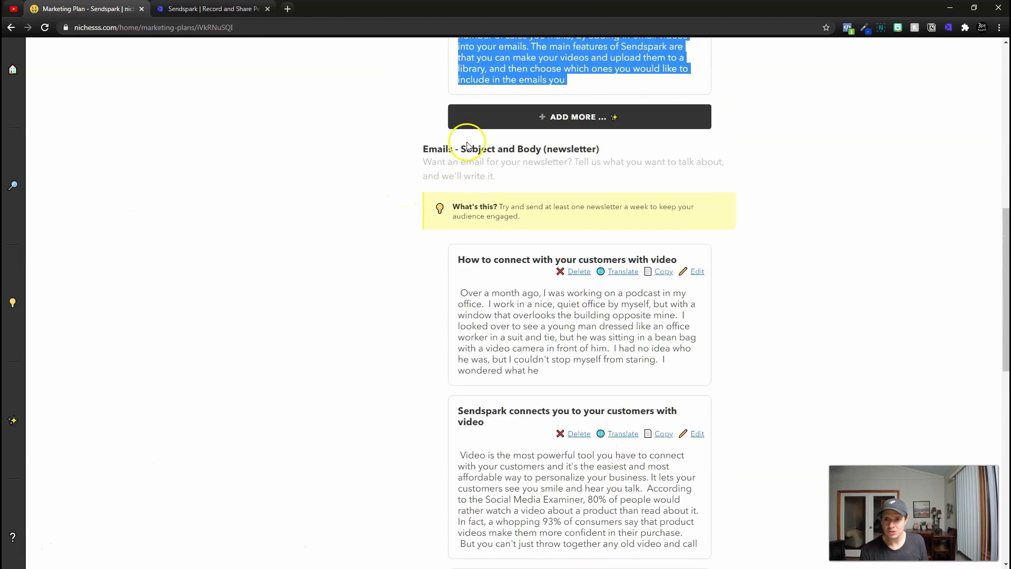
scroll(495, 179, down, 4)
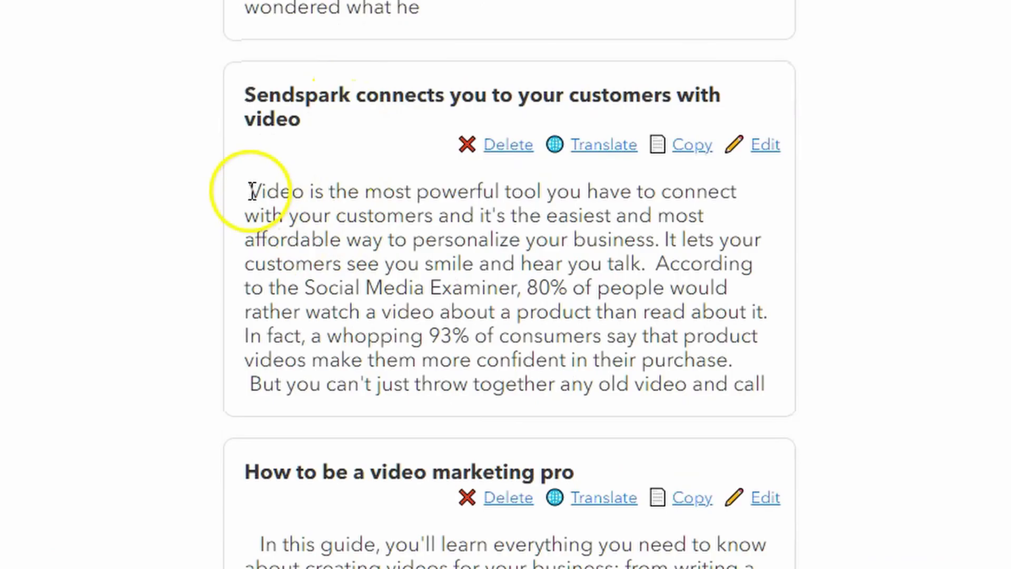
drag(251, 191, 753, 372)
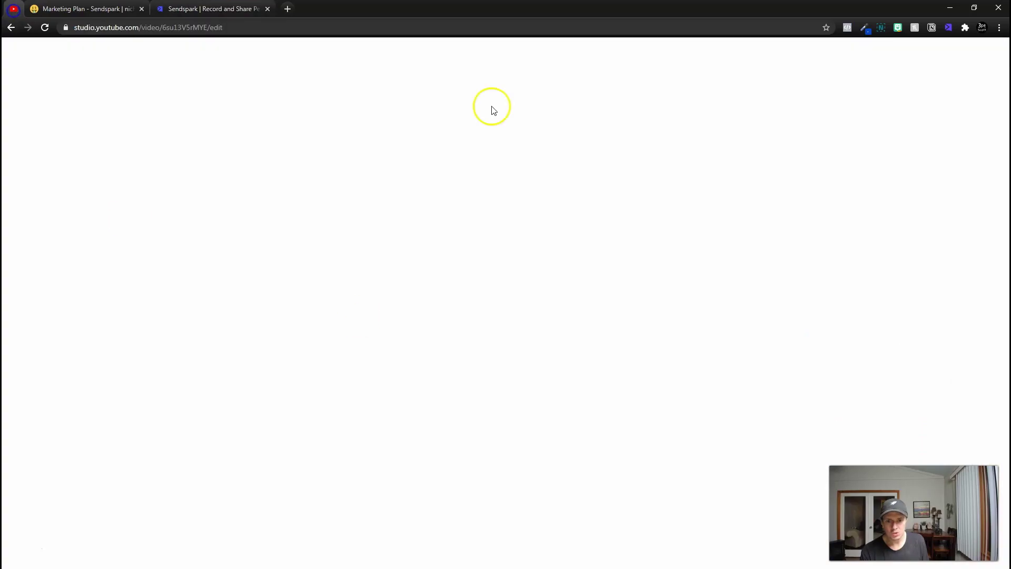
text(Video is the most powerful tool you have to connect with your customers and it's the easiest and most affordable way to personalize your business. It lets your customers see you smile and hear you talk.  According to the Social Media Examiner, 80% of people would rather watch a video about a product than read about it. In fact, a whopping 93% of consumers say that product videos make them more confident in their purchase.  But you can't just throw together any old video and call)
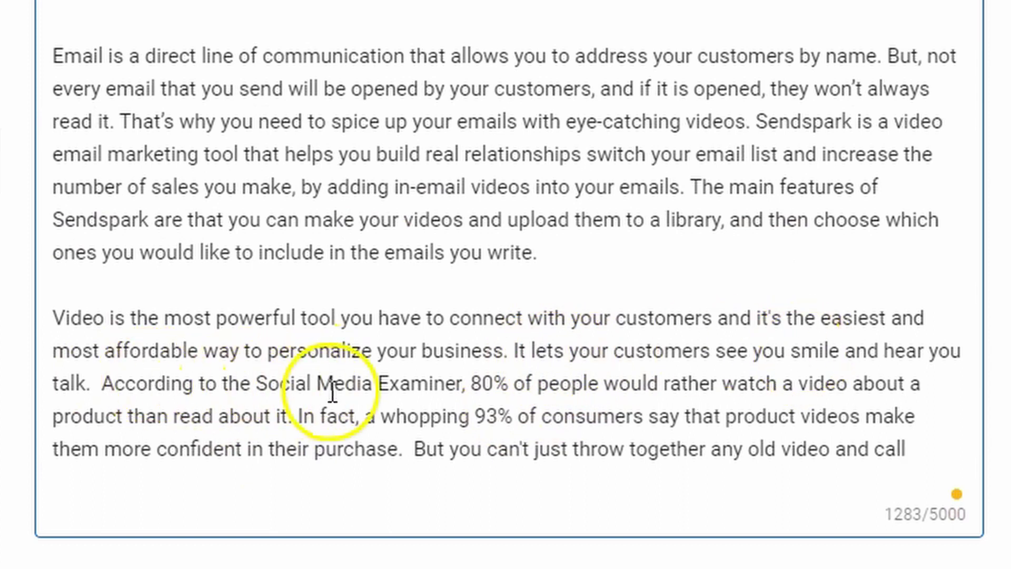
Replace the cut-off last sentence of the third paragraph with 'Add video'
text(Add video)
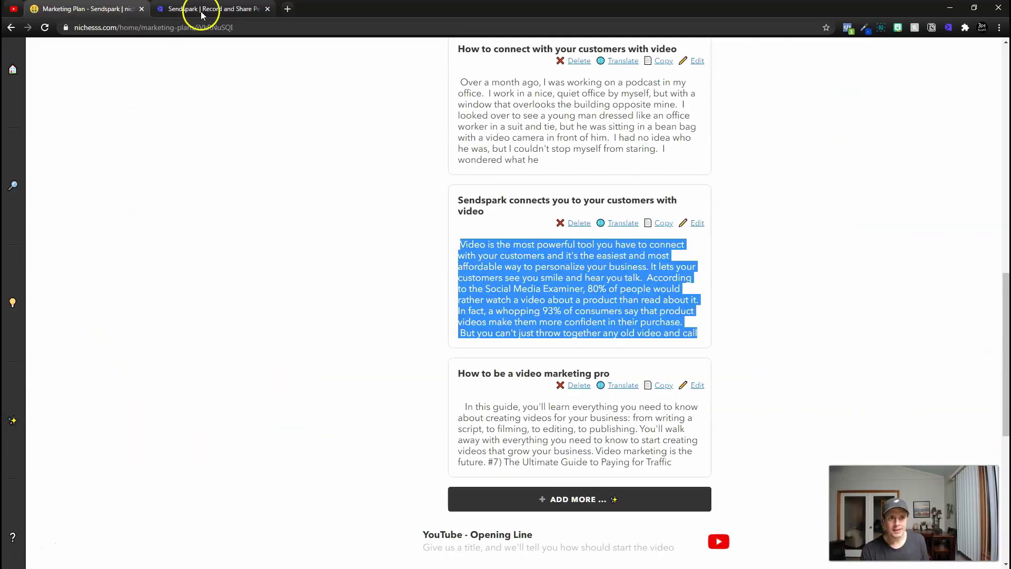
Select the second opening line's sentences from 'Today we're going to be talking…' to 'Sendspark does just that.'
scroll(527, 384, down, 4)
scroll(563, 298, down, 3)
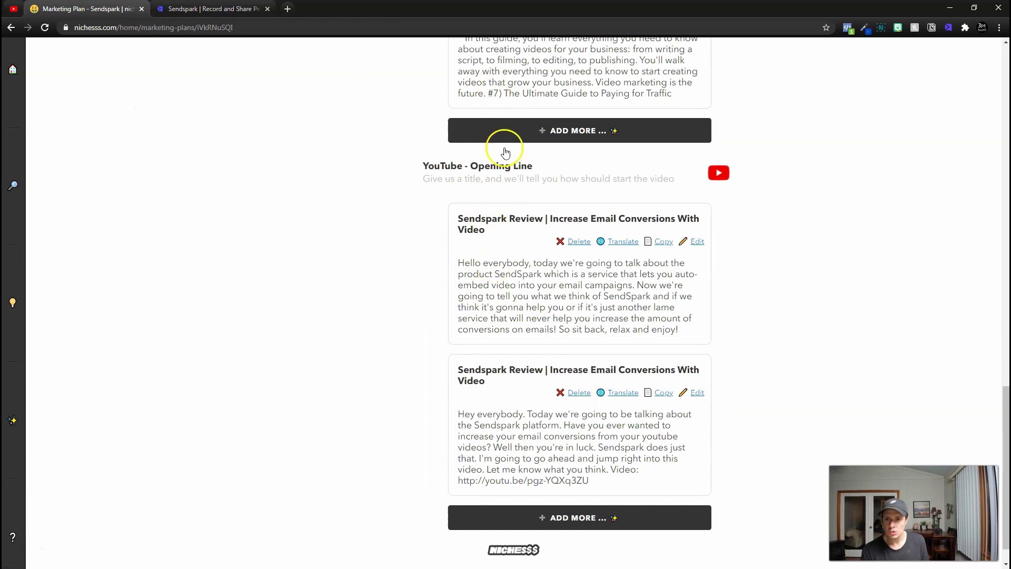
scroll(502, 293, down, 1)
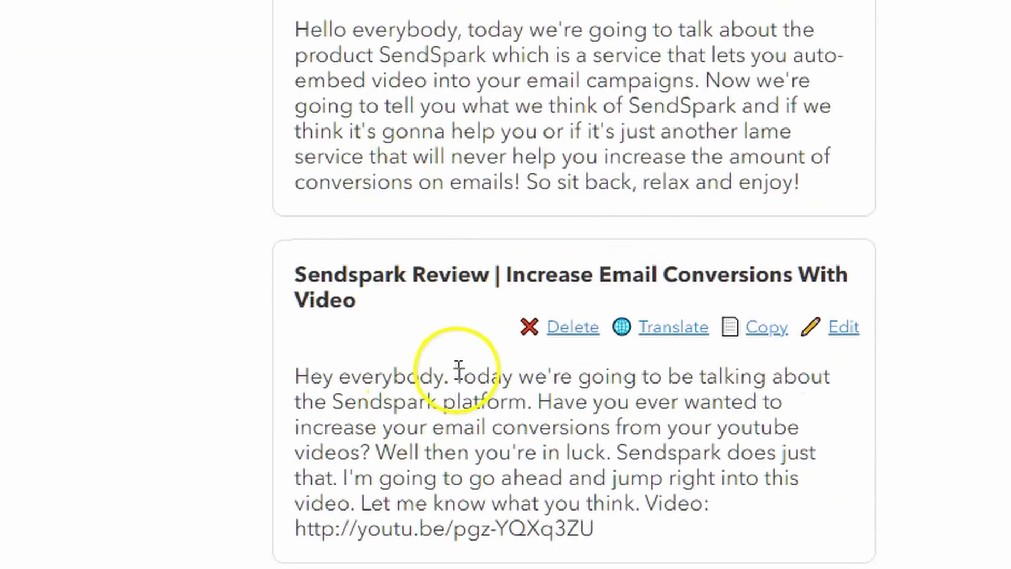
drag(530, 411, 309, 478)
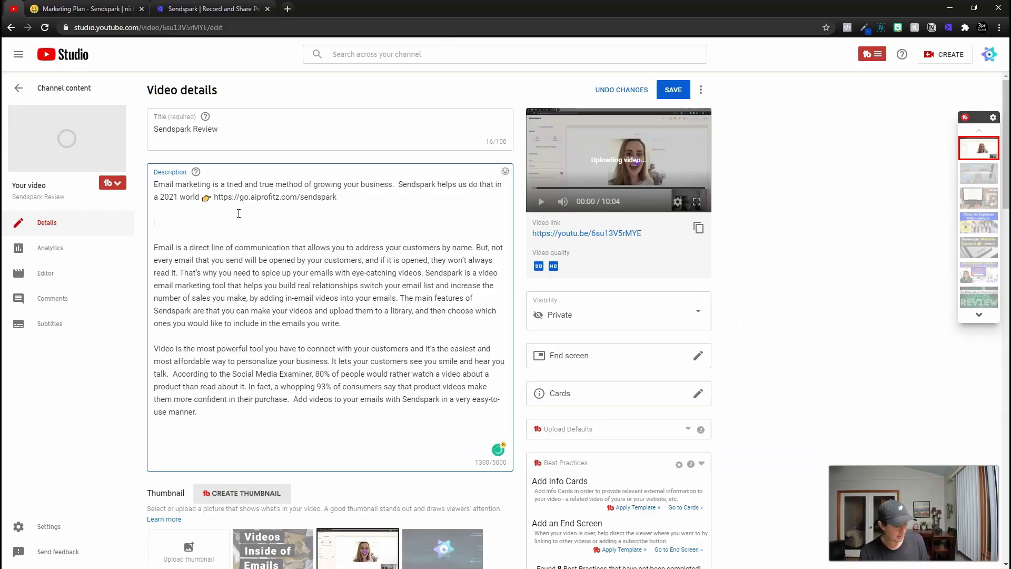
Paste the Nichesss opening-line sentences into the description, followed by a comma
text(Today we're going to be talking about the Sendspark platform. Have you ever wanted to increase your email conversions from your youtube videos? Well then you're in luck. Sendspark does just that)
text(,)
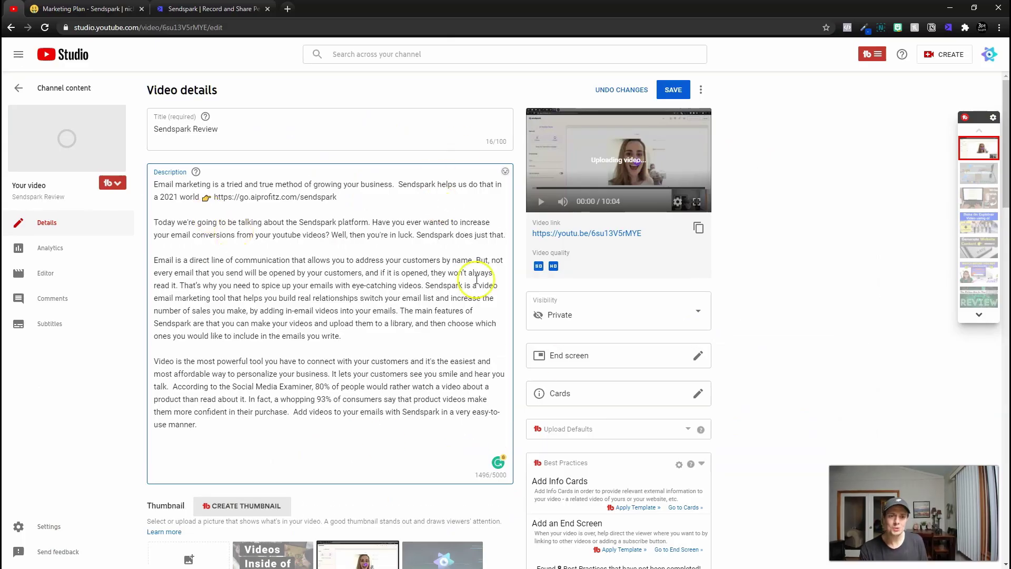
click(87, 8)
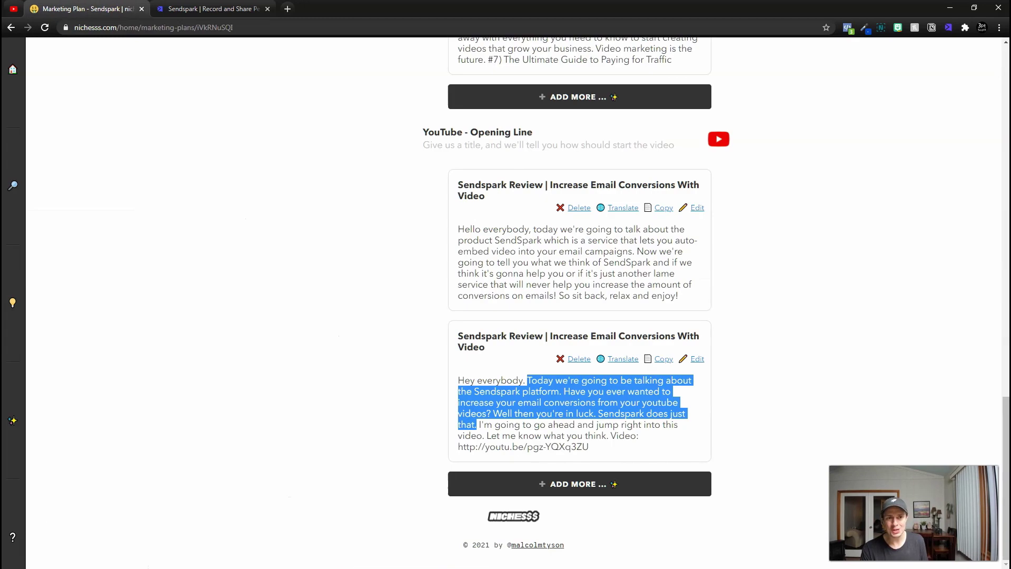
scroll(481, 278, up, 15)
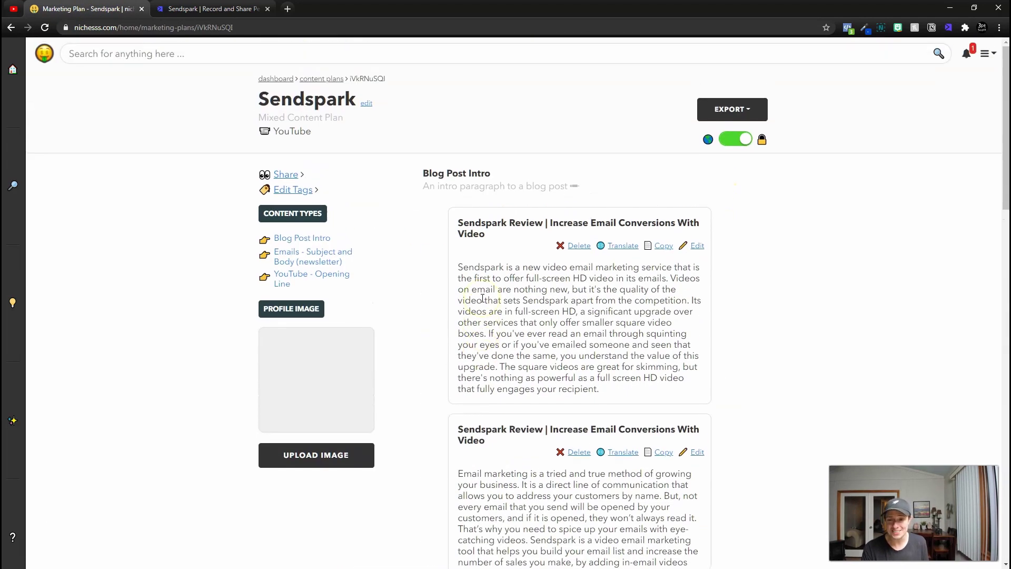
key(alt+Tab)
Add the affiliate links and disclaimer block and select the spreadsimple part of the first link
key(ctrl+v)
scroll(361, 312, down, 1)
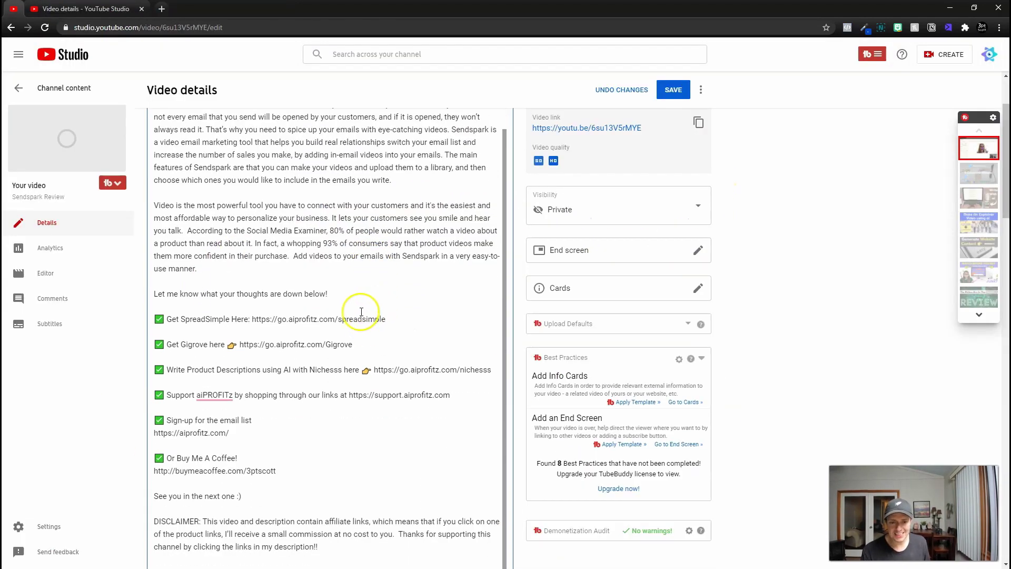
drag(407, 320, 336, 319)
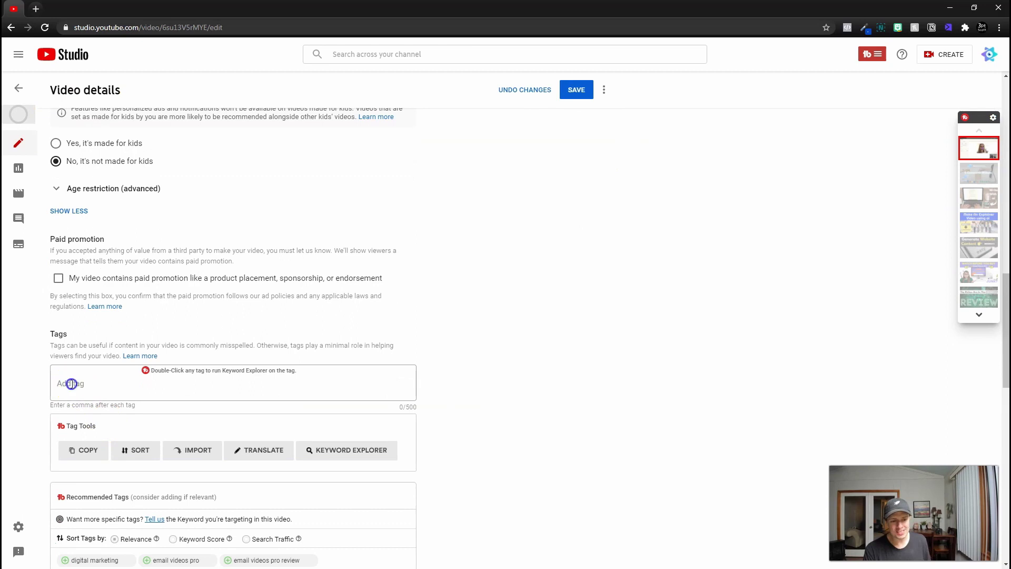
scroll(105, 184, up, 10)
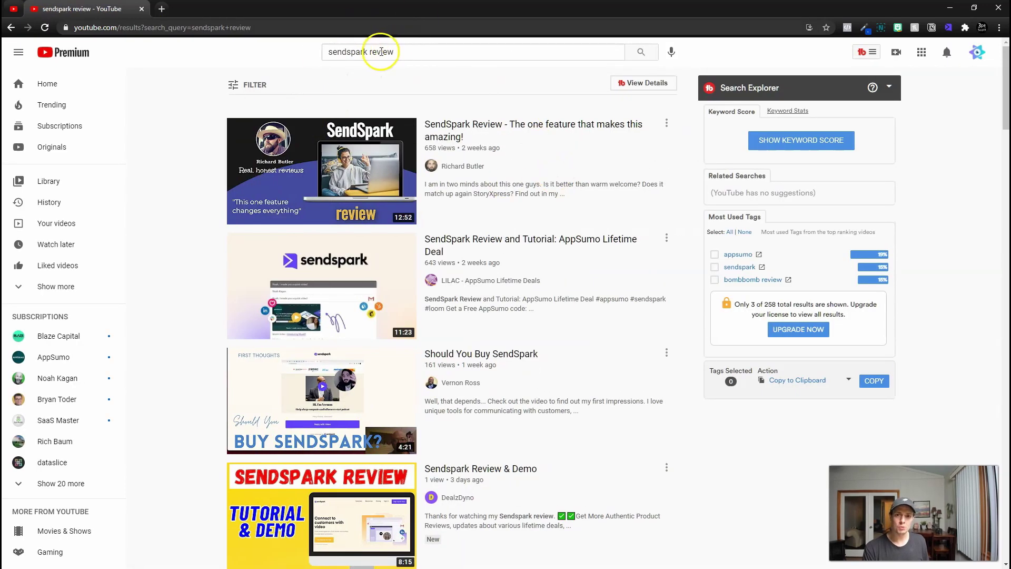
Open three competitor SendSpark review videos in new tabs
right_click(463, 133)
right_click(453, 136)
click(474, 144)
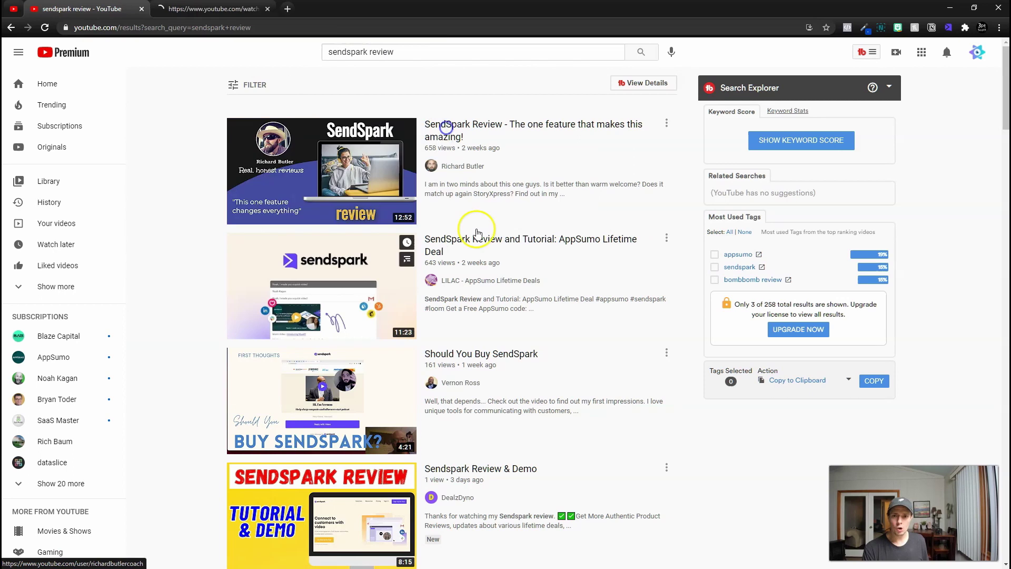
scroll(476, 250, down, 1)
right_click(469, 190)
click(505, 194)
scroll(533, 285, down, 1)
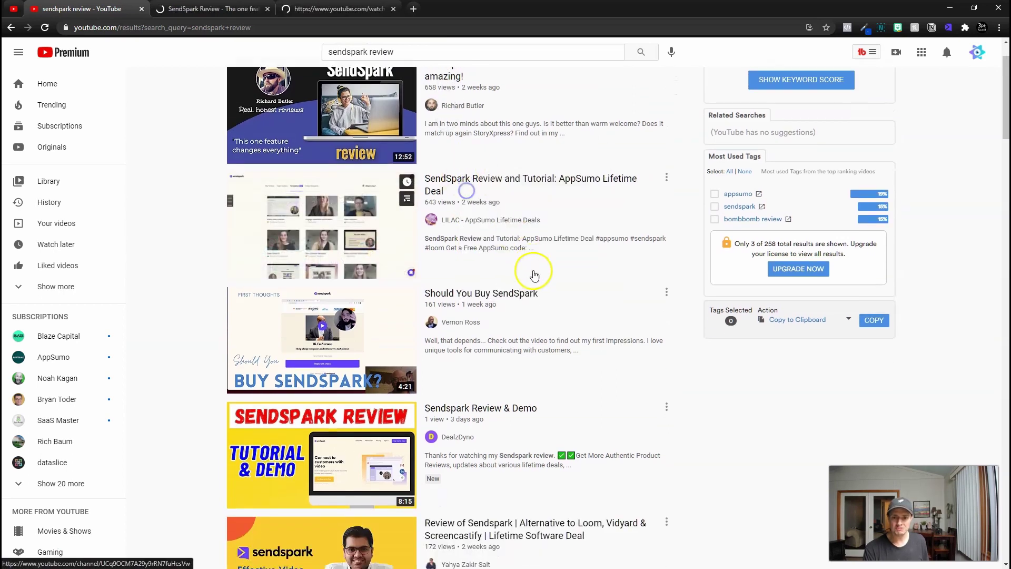
middle_click(533, 286)
scroll(502, 289, down, 3)
scroll(502, 289, up, 10)
Copy the first competitor's seven tags and paste them into the Studio Tags field
key(ctrl+Tab)
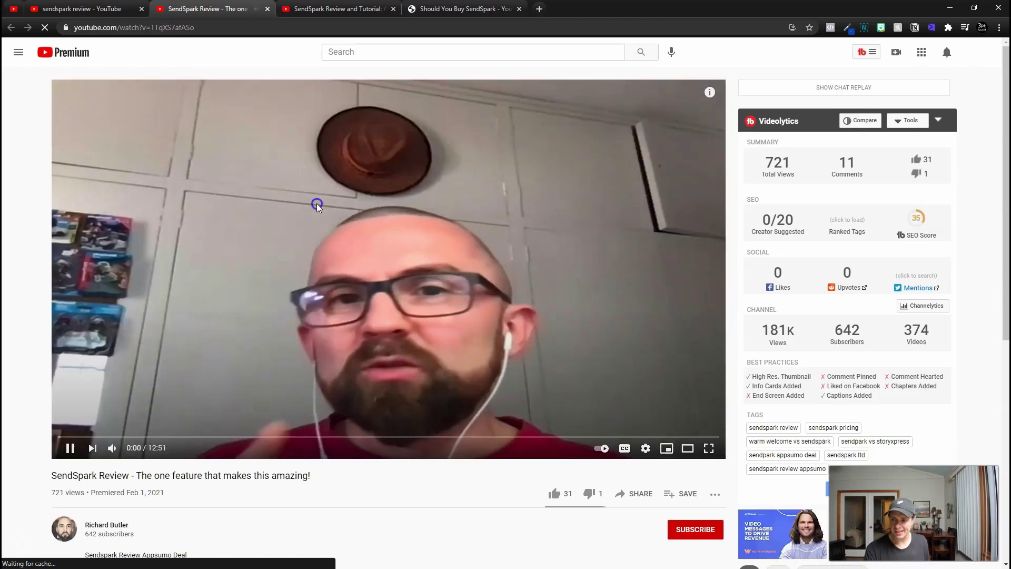
scroll(856, 386, down, 3)
click(923, 330)
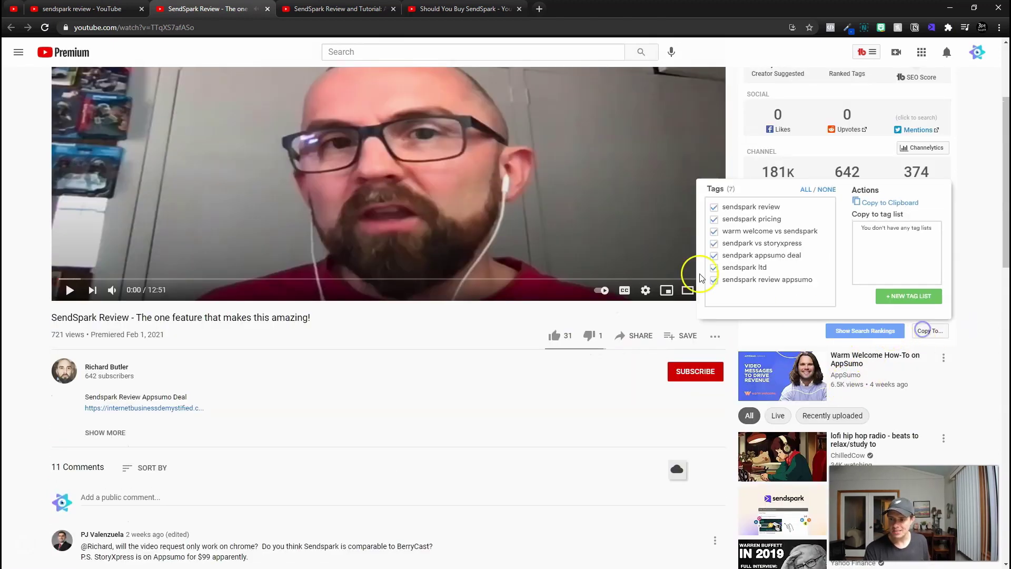
click(864, 204)
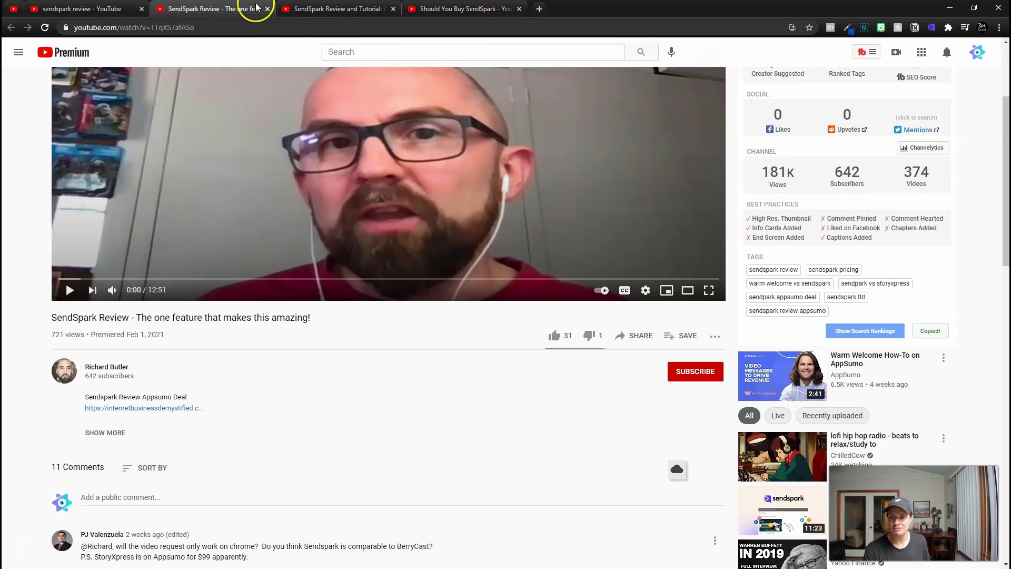
click(14, 9)
scroll(140, 440, down, 9)
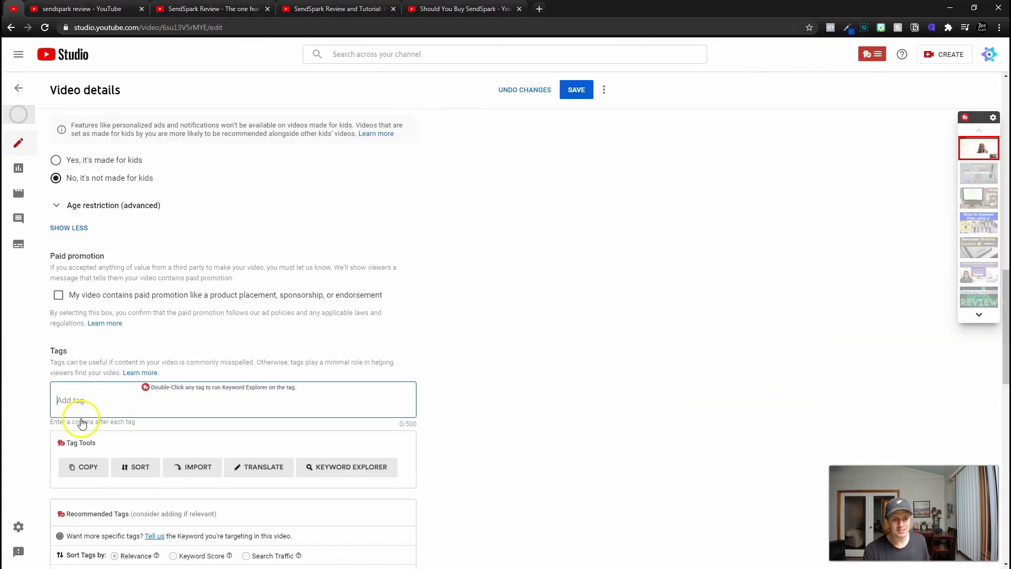
key(ctrl+v)
Copy the SendSpark Review and Tutorial video's 12 tags and paste them into Tags
click(337, 9)
scroll(903, 322, up, 3)
key(space)
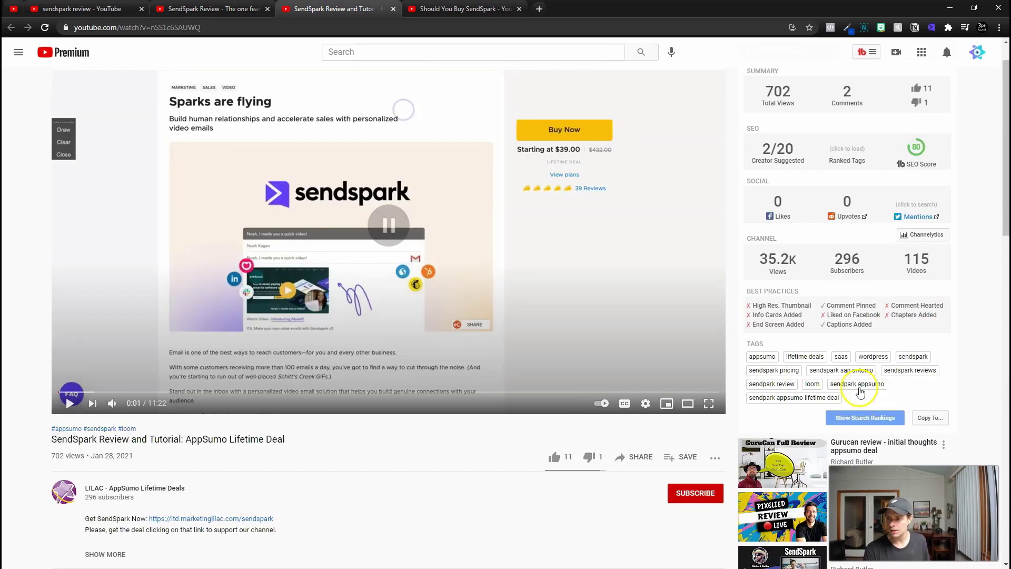
click(927, 418)
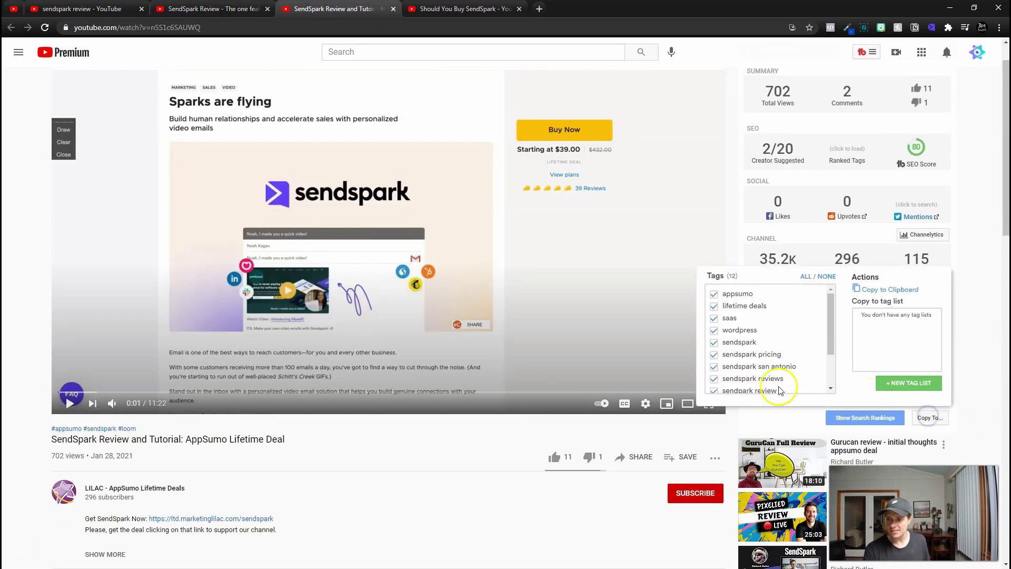
click(848, 288)
key(alt+Left)
key(ctrl+v)
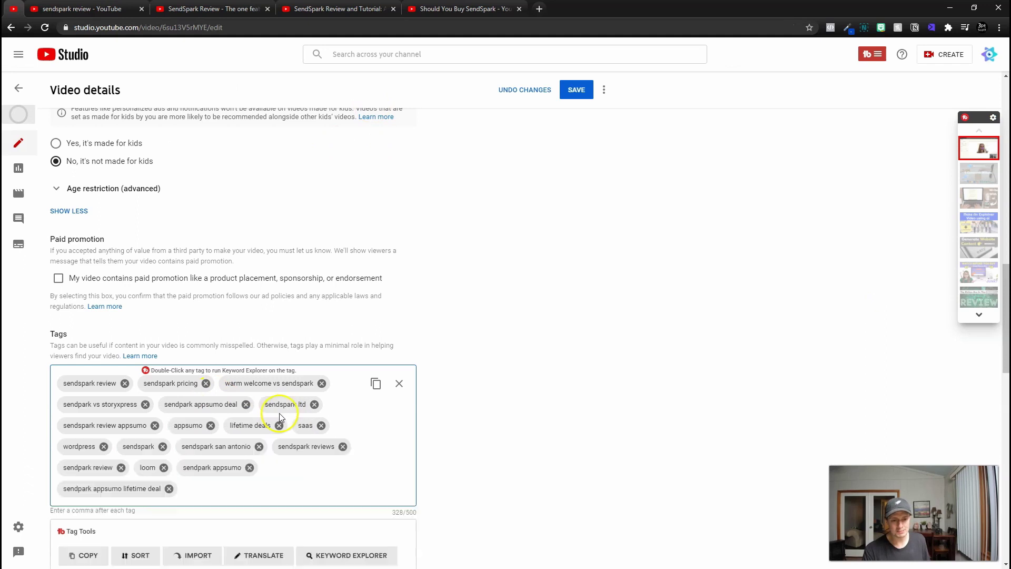
click(339, 9)
Pause the 'Should You Buy SendSpark' video and expand its description
click(437, 9)
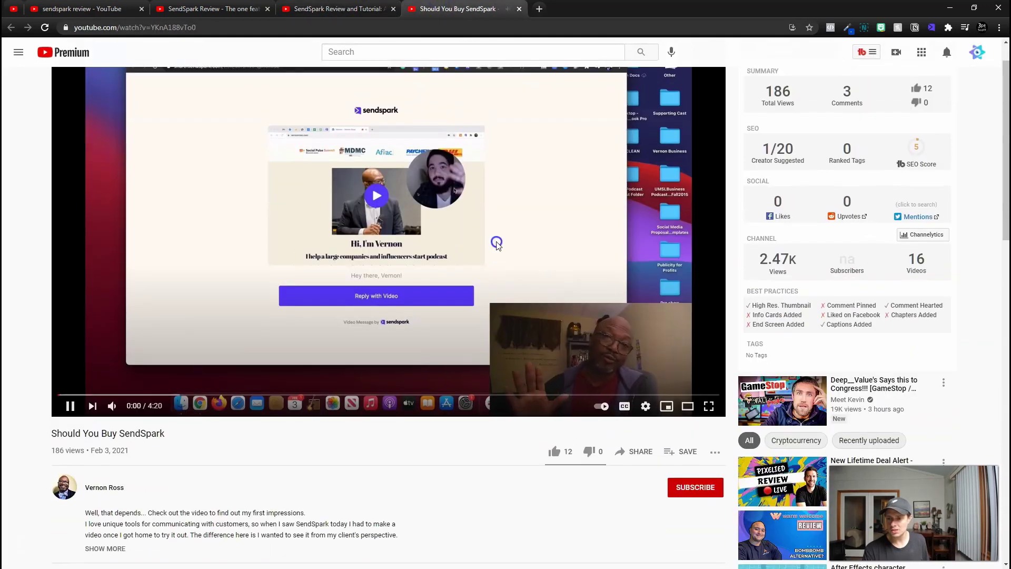
click(496, 244)
scroll(713, 295, down, 3)
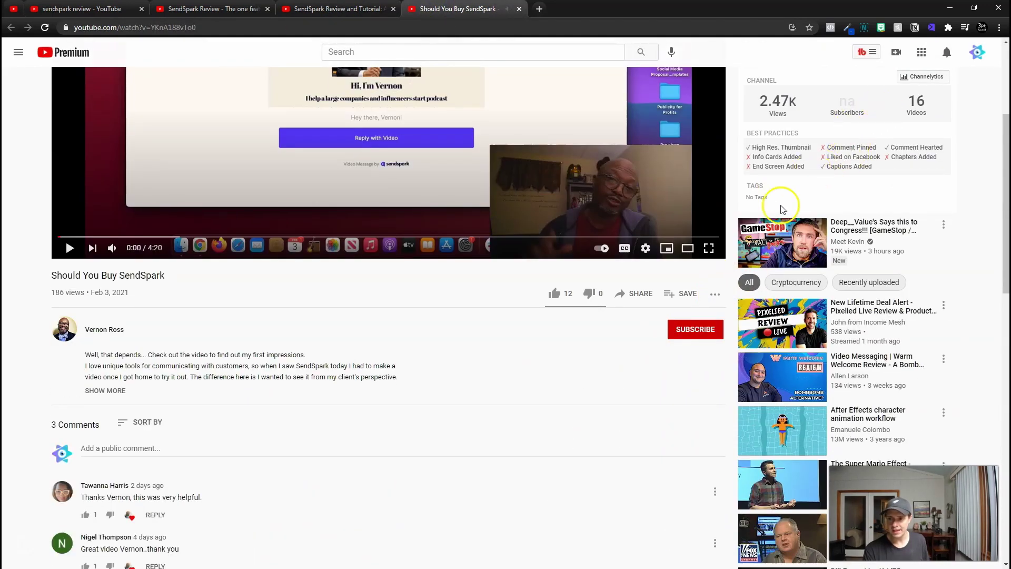
click(127, 390)
scroll(243, 460, down, 2)
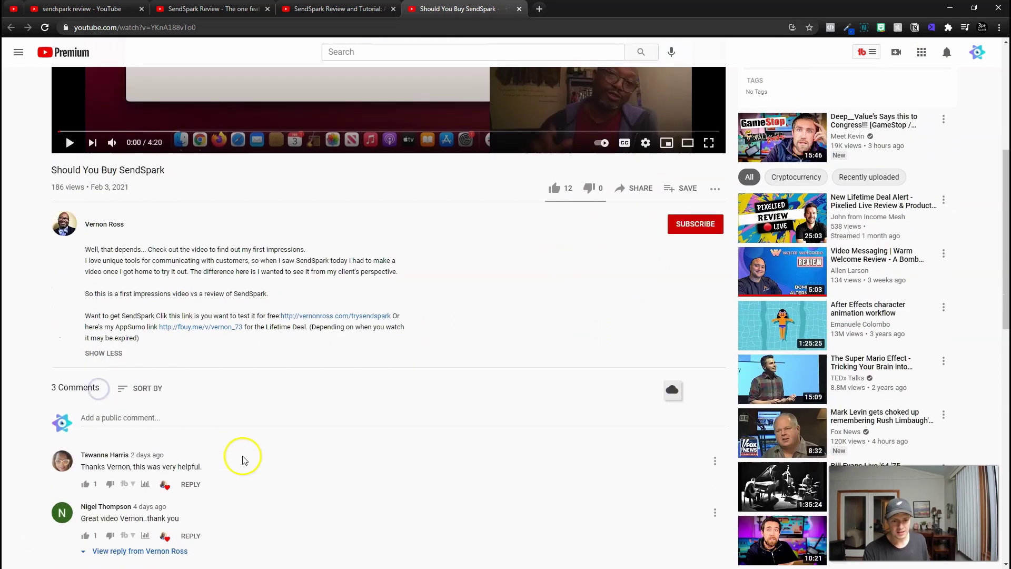
Expand the descriptions of the other two competitor videos, ending on the first one
key(ctrl+shift+Tab)
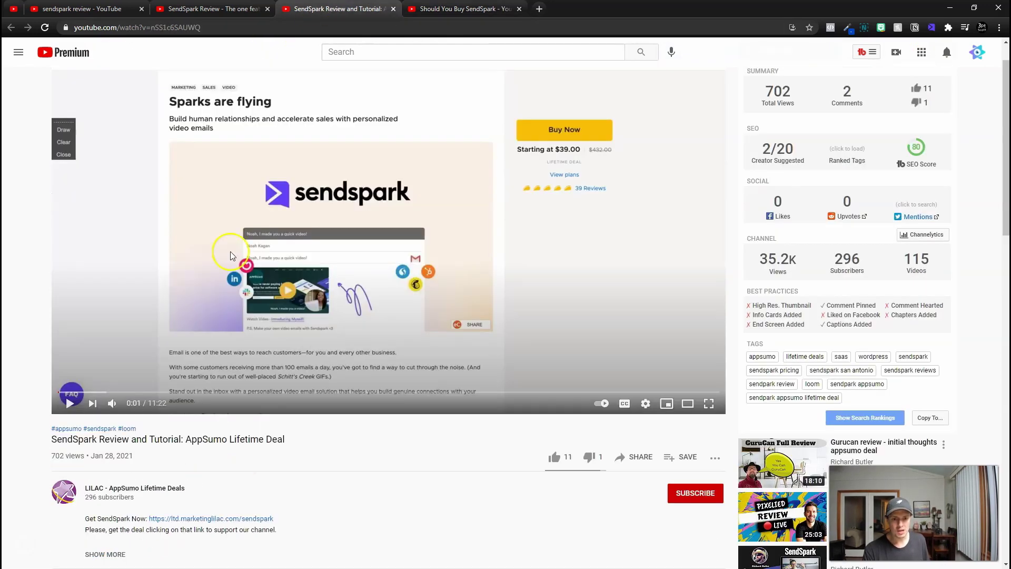
scroll(137, 420, down, 5)
click(108, 291)
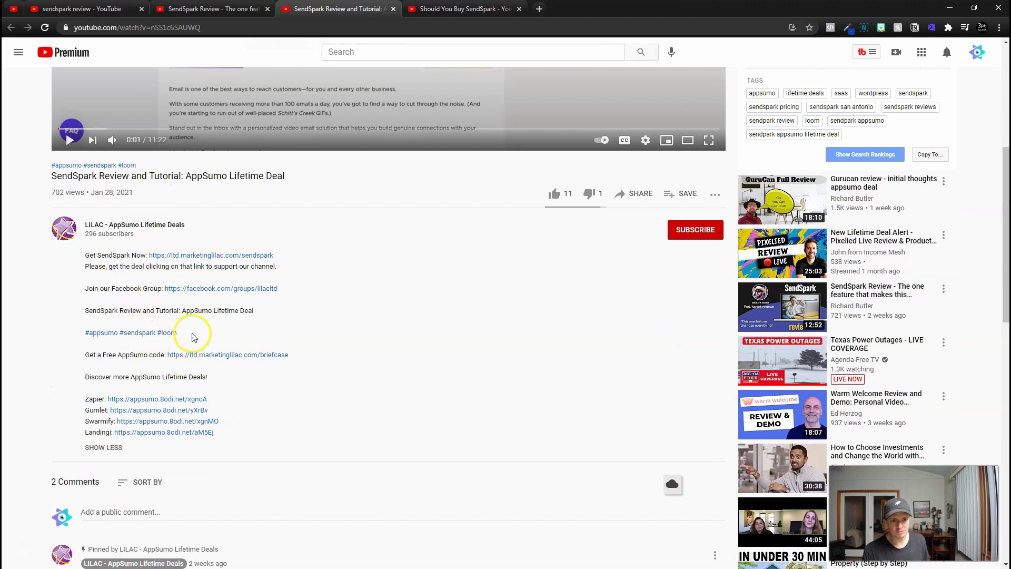
key(ctrl+shift+Tab)
scroll(136, 381, down, 3)
click(101, 273)
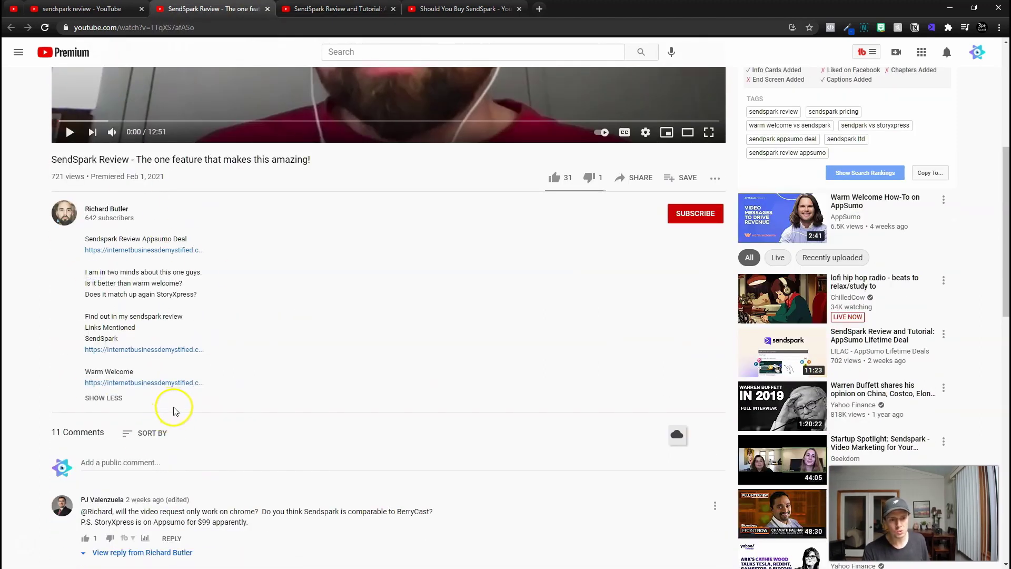
scroll(170, 441, up, 1)
scroll(226, 390, up, 1)
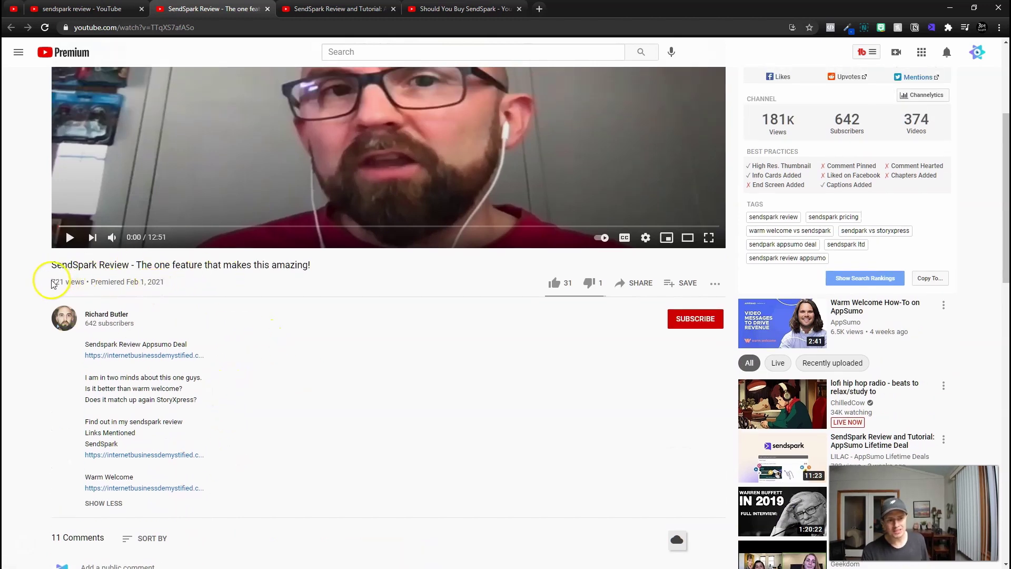
drag(52, 281, 188, 287)
Delete the wordpress, saas and lifetime deals tags so Tags drops to 498/500 characters
click(166, 311)
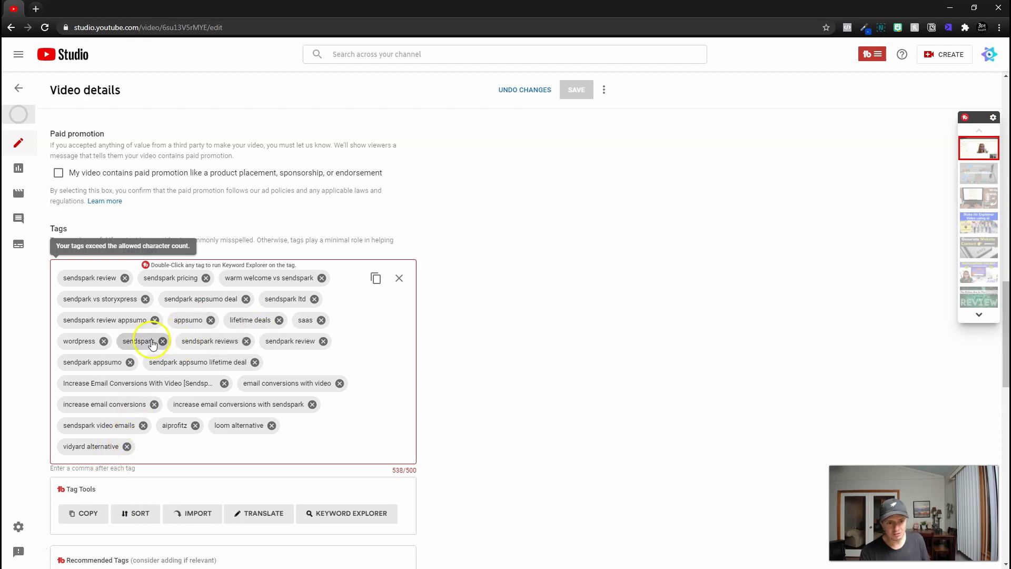
click(321, 320)
click(279, 319)
click(210, 320)
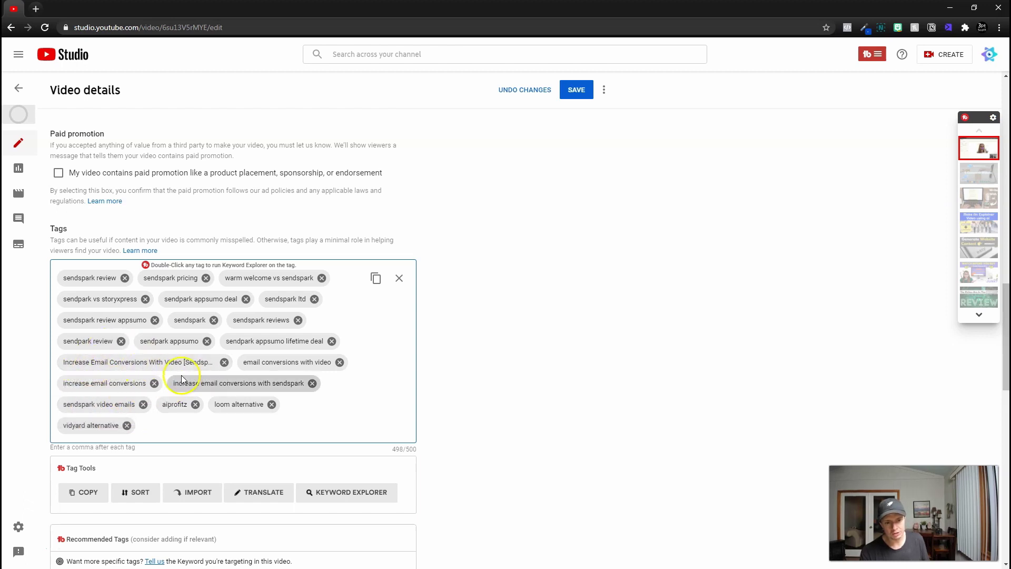
Review the title, description and thumbnail, then save the Sendspark Review video details
scroll(164, 388, up, 2)
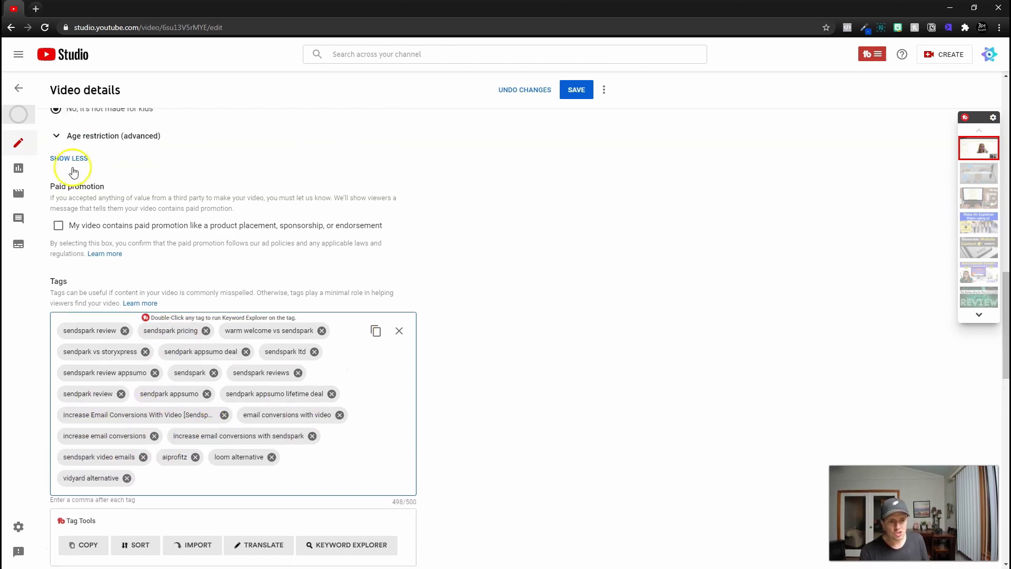
scroll(257, 399, up, 3)
scroll(257, 399, up, 10)
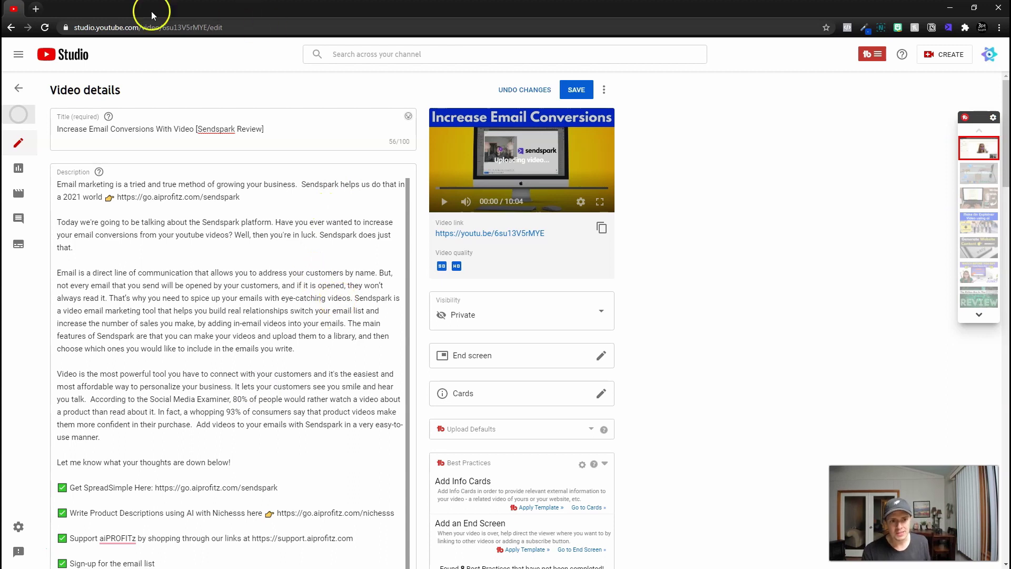
scroll(397, 210, down, 15)
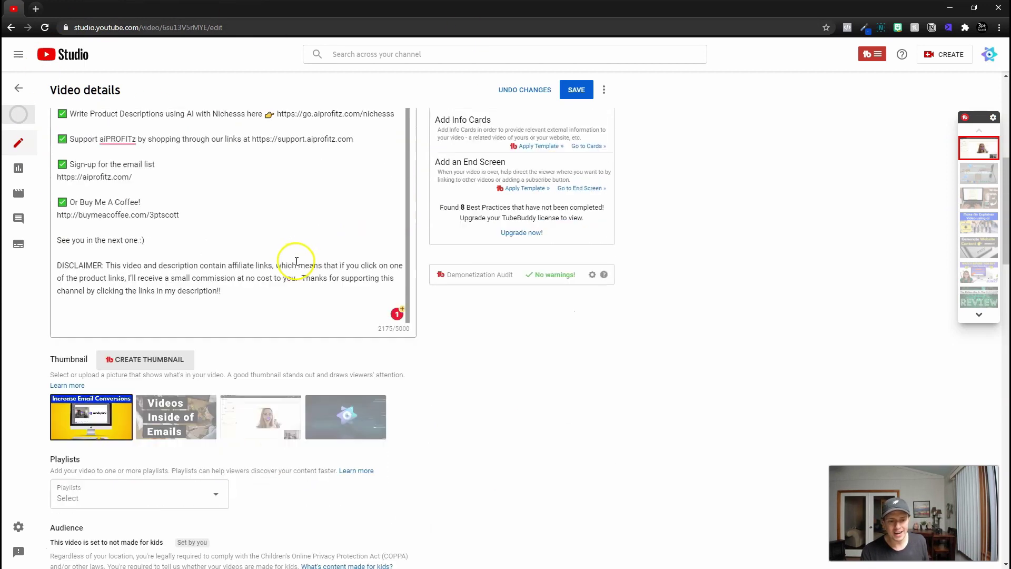
scroll(314, 280, up, 15)
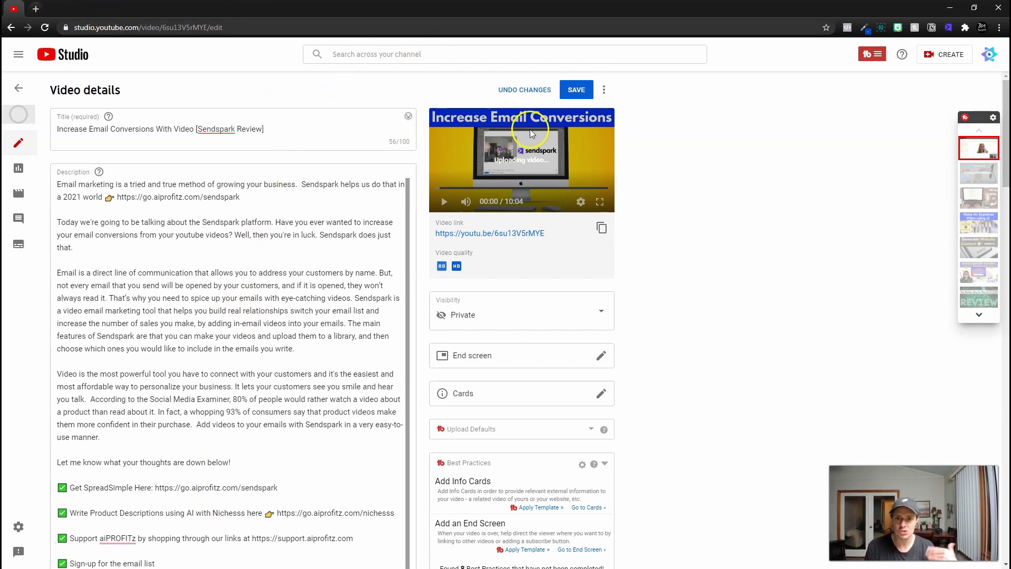
click(572, 87)
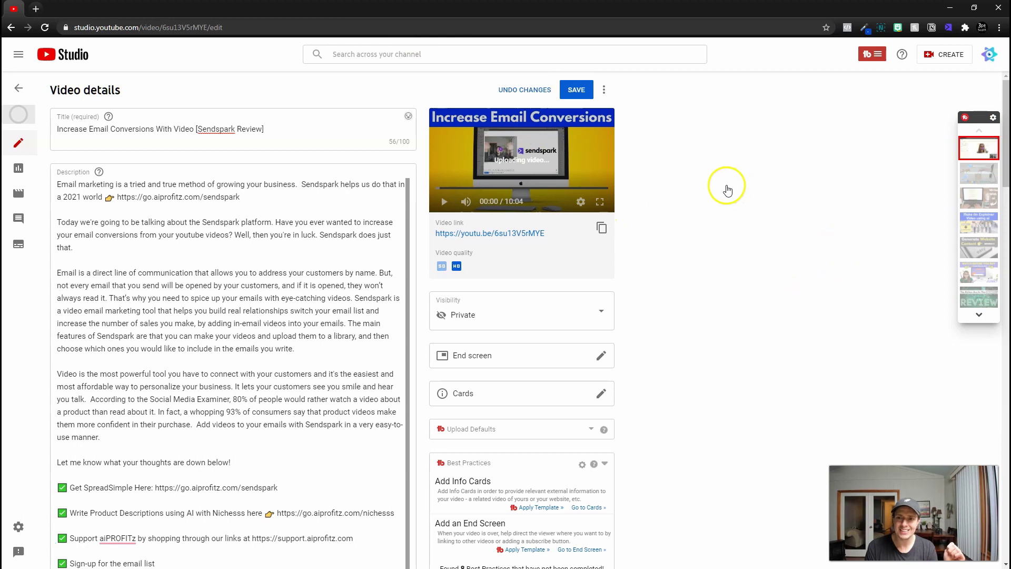